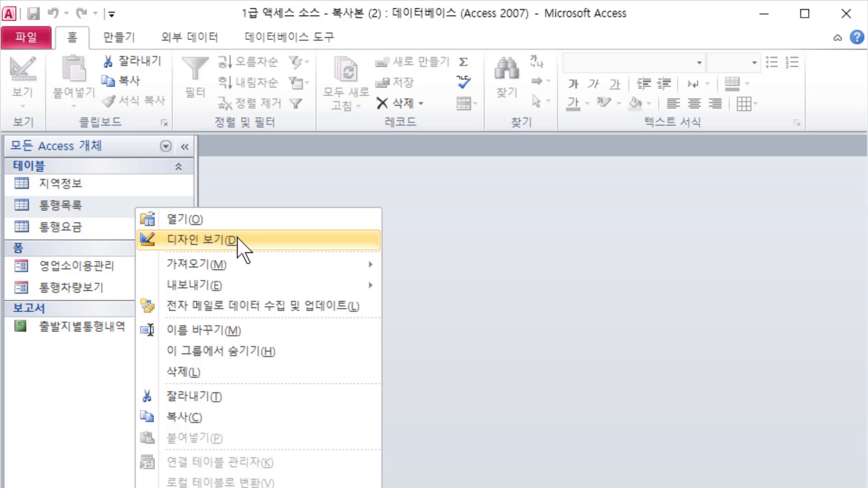
# Open the 통행목록 table and switch it to Design view
pyautogui.click(488, 237)
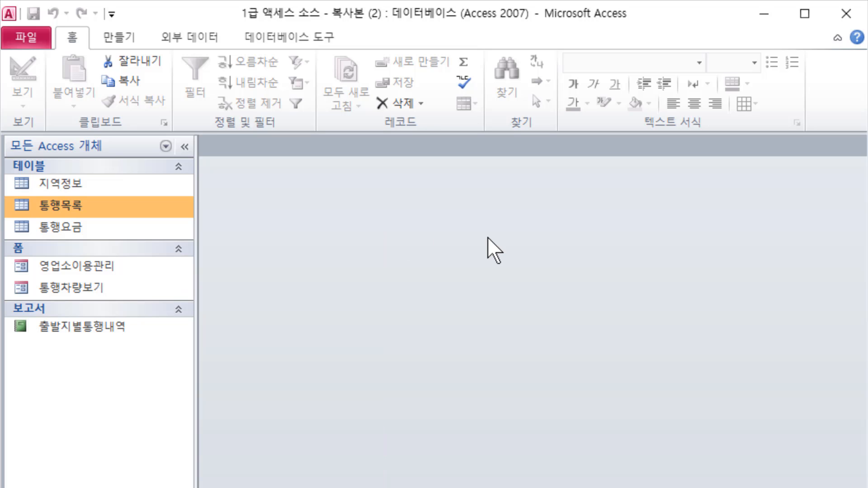
pyautogui.doubleClick(91, 205)
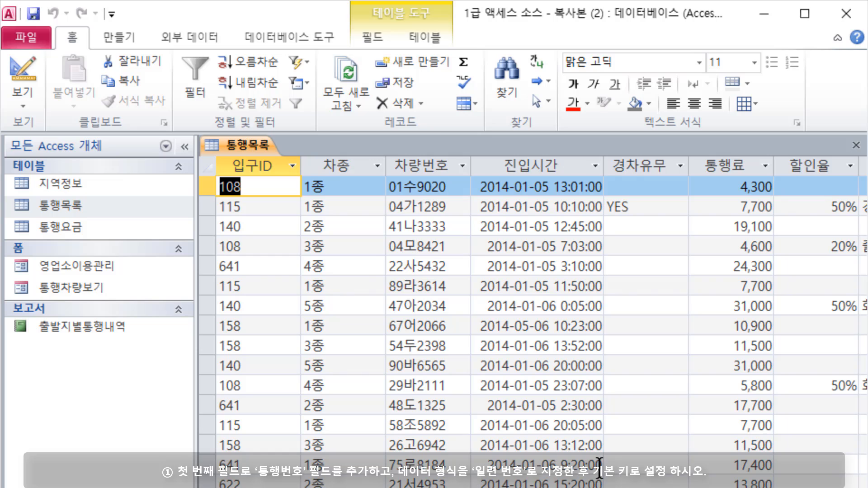
pyautogui.click(32, 100)
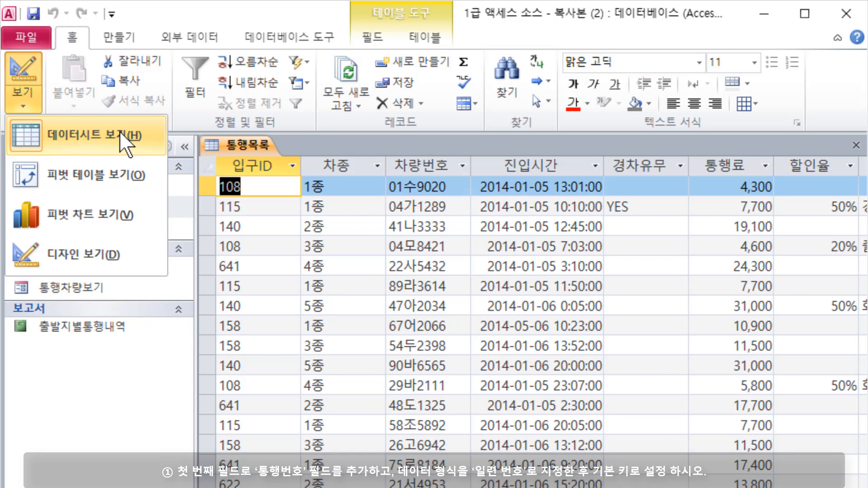
pyautogui.click(335, 142)
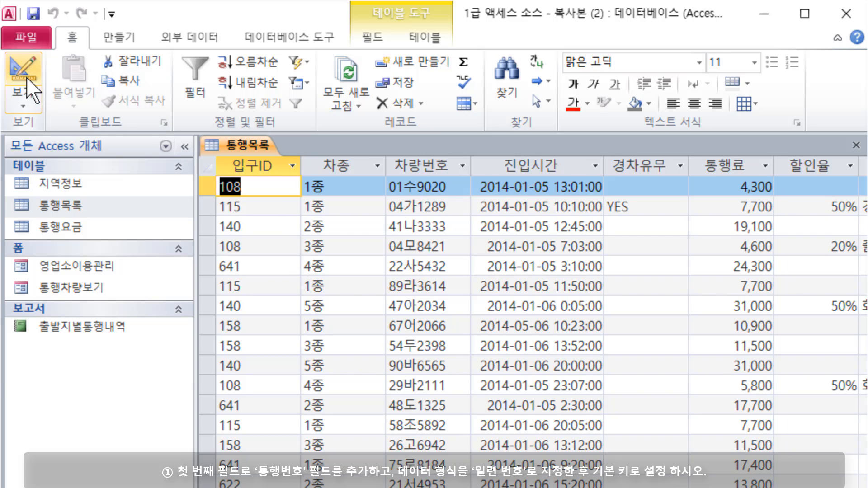
pyautogui.click(26, 99)
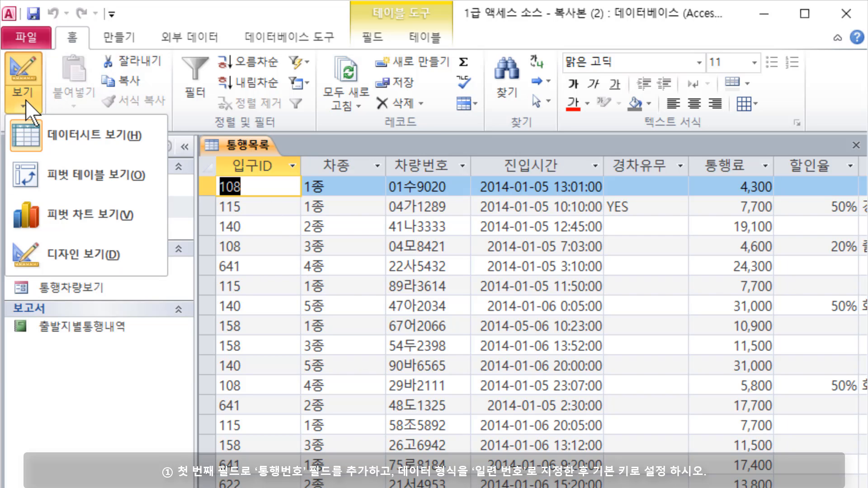
pyautogui.click(125, 253)
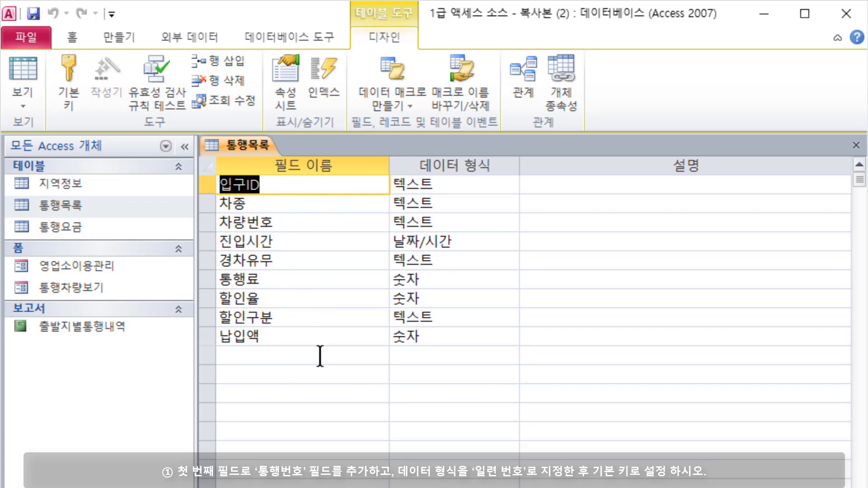
# Insert a new first field named 통행번호 above 입구ID, with the data type 일련 번호
pyautogui.click(282, 183)
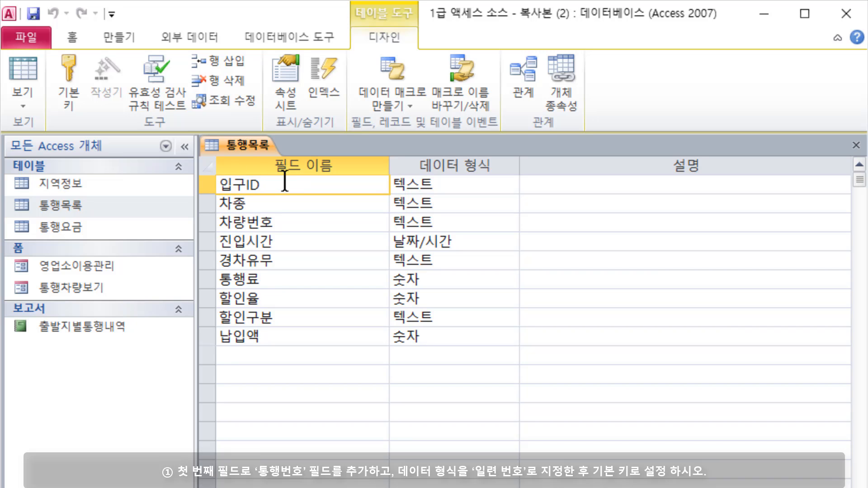
pyautogui.click(238, 72)
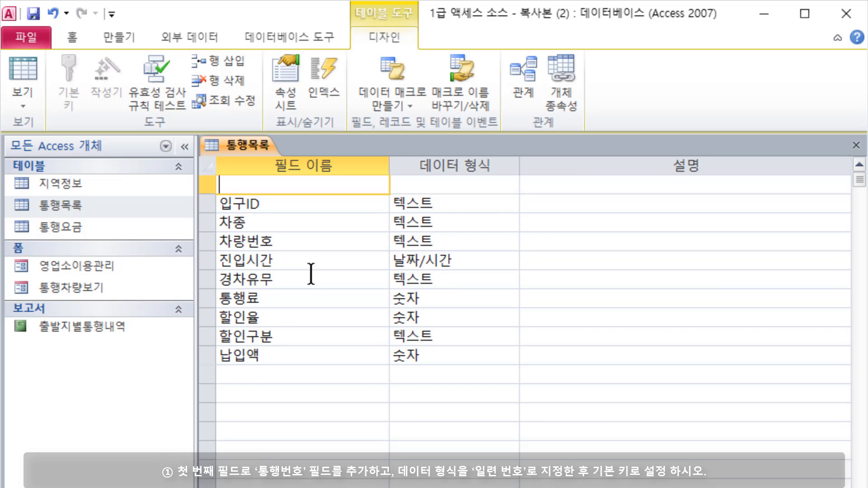
pyautogui.write('통행번호')
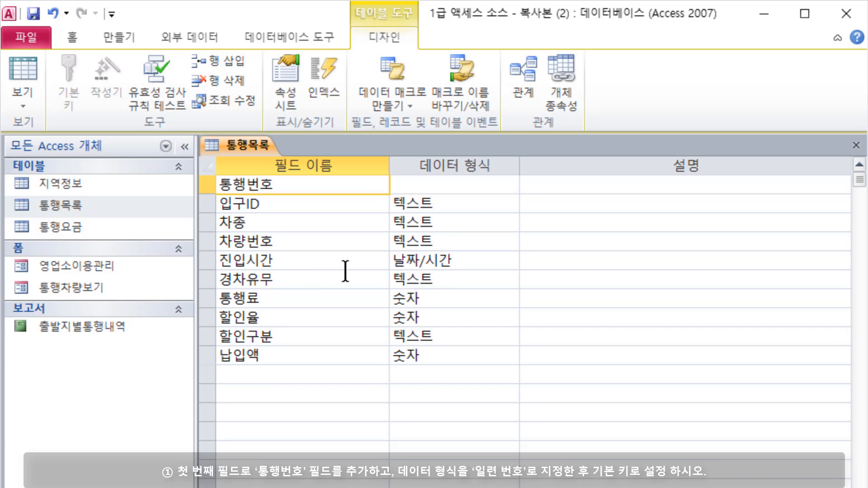
pyautogui.click(420, 185)
pyautogui.click(510, 185)
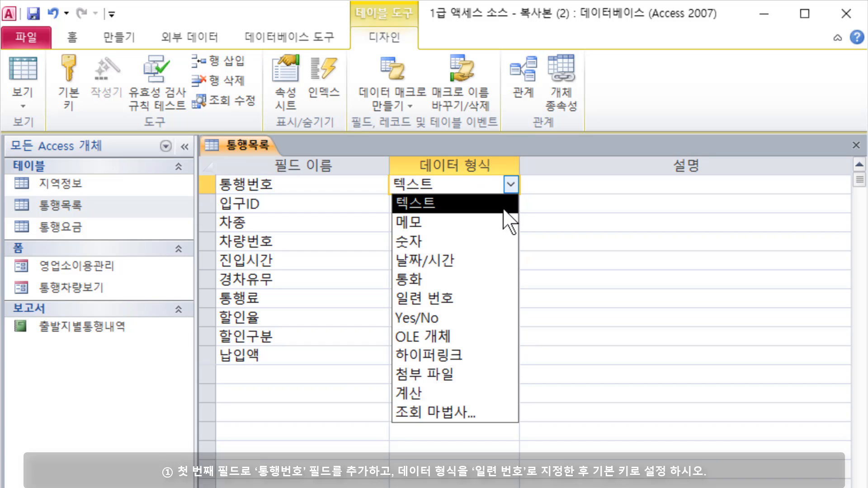
pyautogui.click(486, 298)
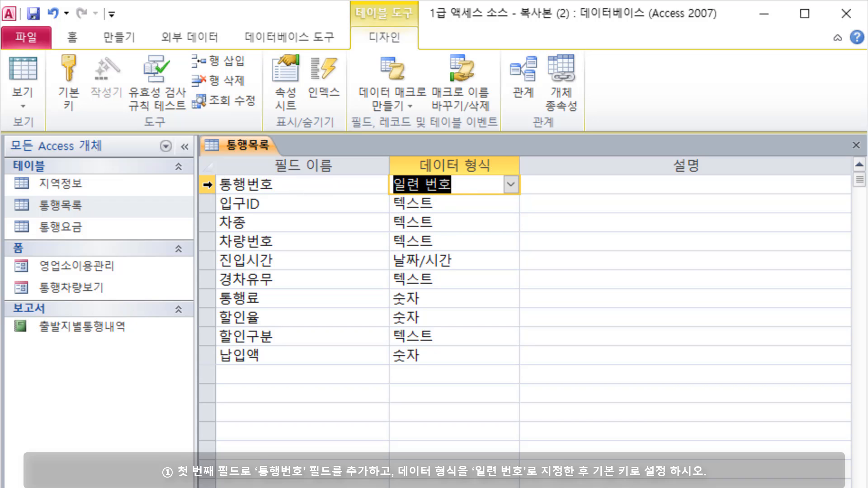
# Make the 통행번호 field the table's primary key
pyautogui.click(208, 184)
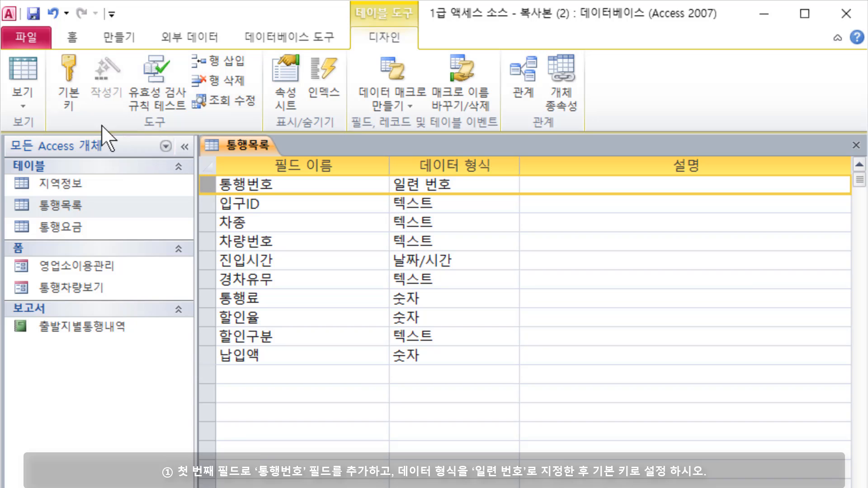
pyautogui.click(79, 107)
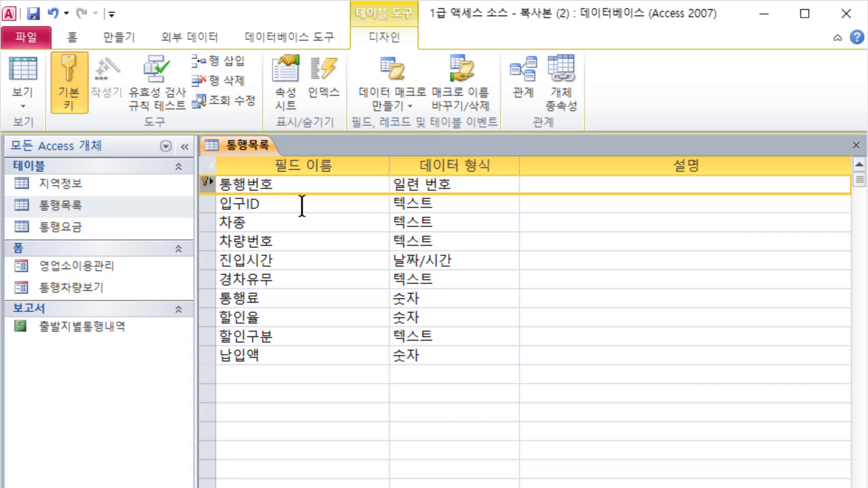
pyautogui.rightClick(209, 186)
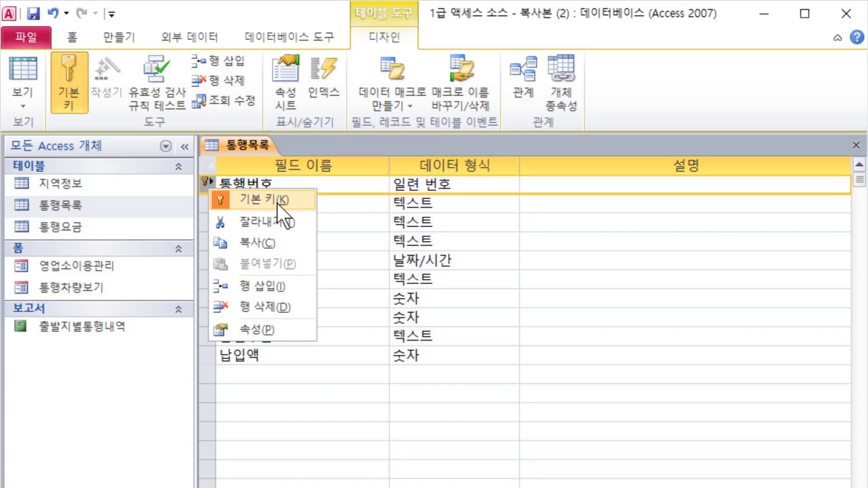
pyautogui.click(357, 141)
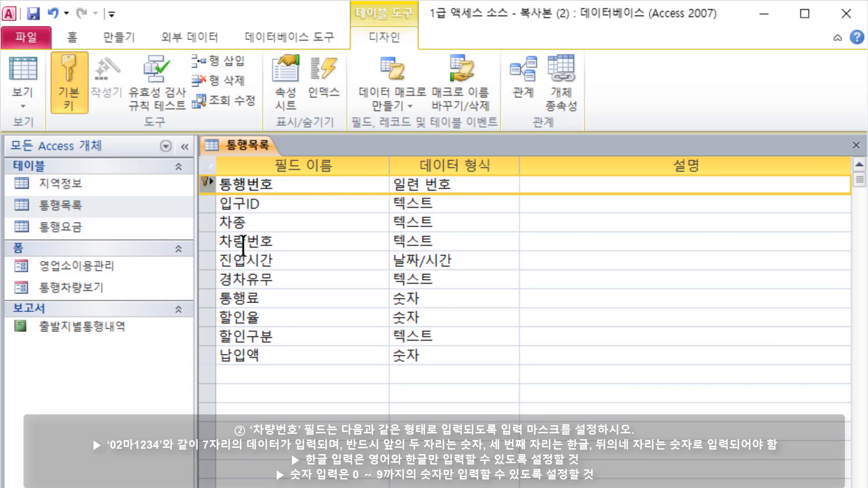
# Set the input mask of the 차량번호 field to 00L0000
pyautogui.click(207, 244)
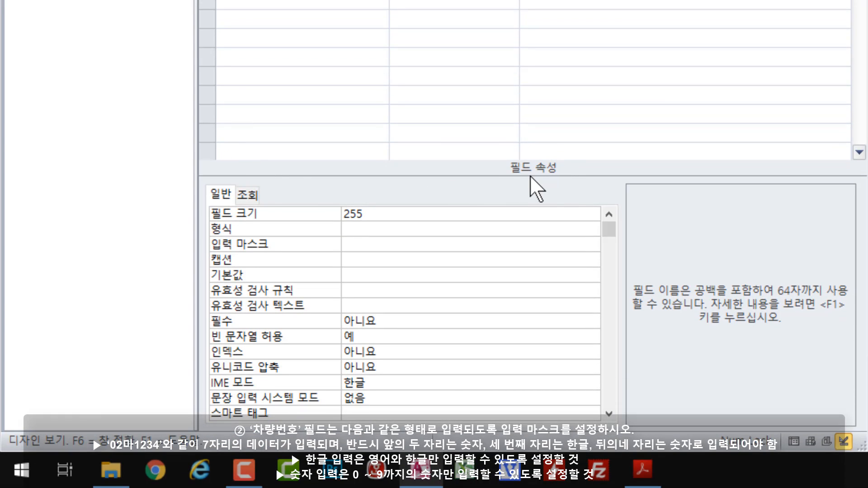
pyautogui.click(361, 244)
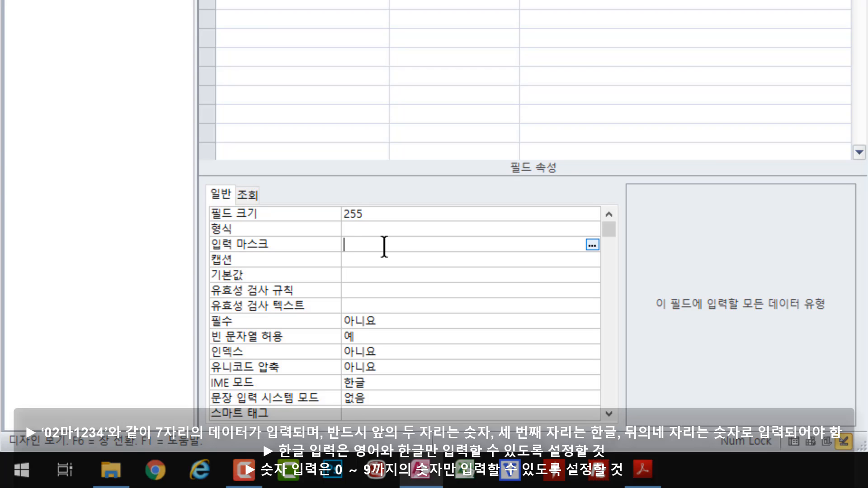
pyautogui.write('00')
pyautogui.write('L')
pyautogui.press('BackSpace')
pyautogui.write('L0000')
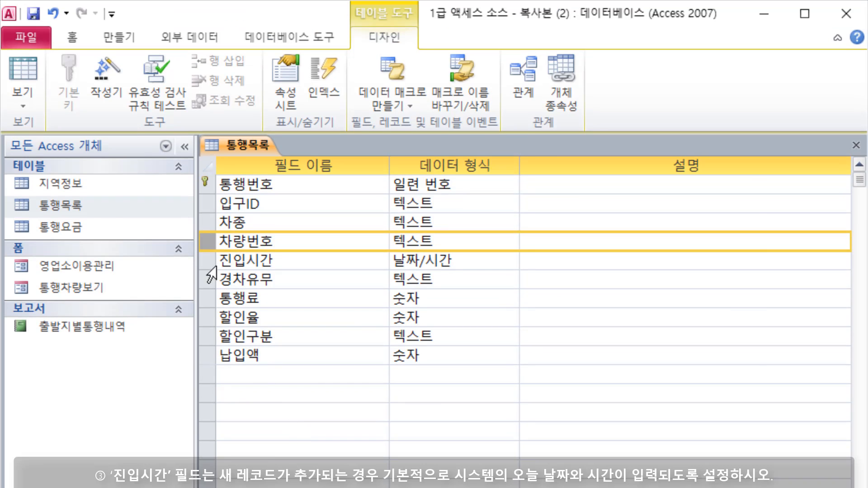
# Set the default value of the 진입시간 field to now()
pyautogui.click(209, 261)
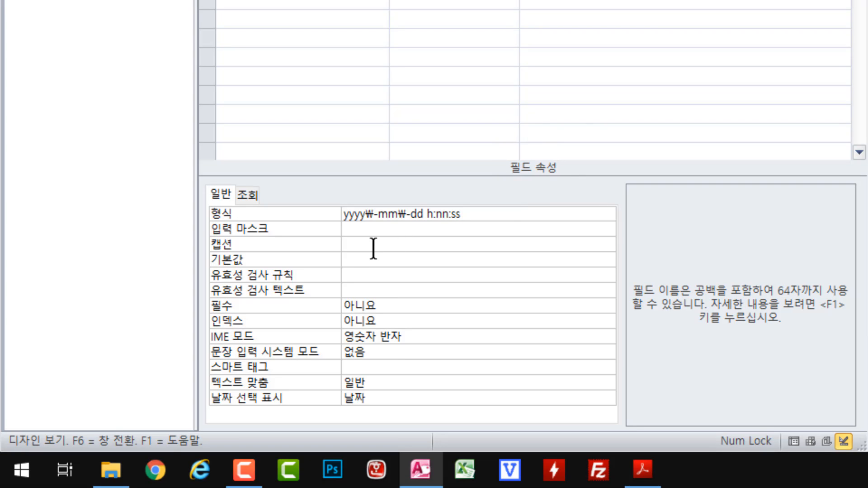
pyautogui.click(357, 257)
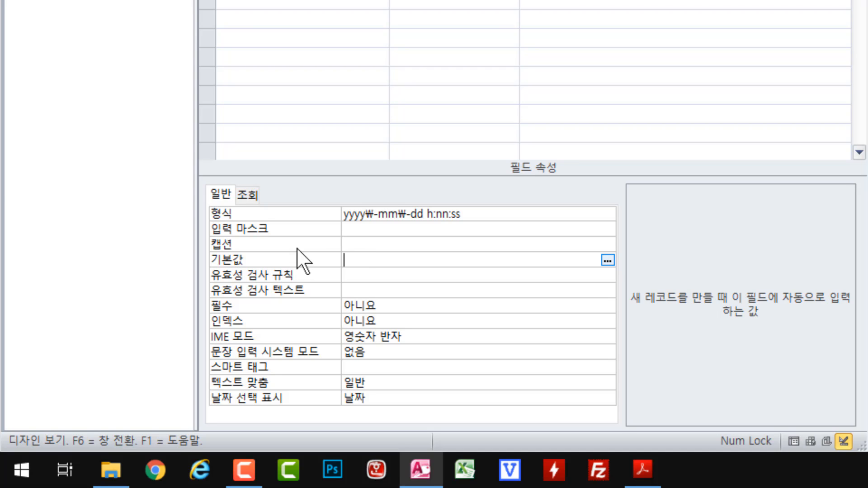
pyautogui.write('now()')
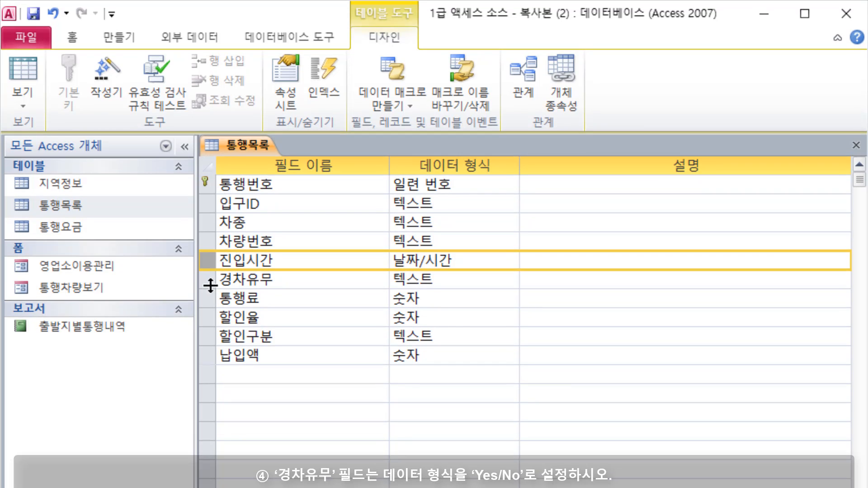
# Change the data type of the 경차유무 field to Yes/No
pyautogui.click(210, 279)
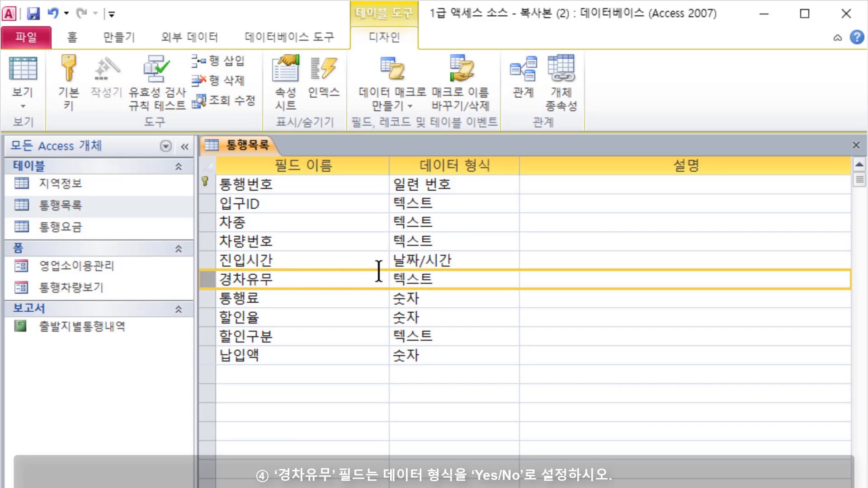
pyautogui.click(448, 281)
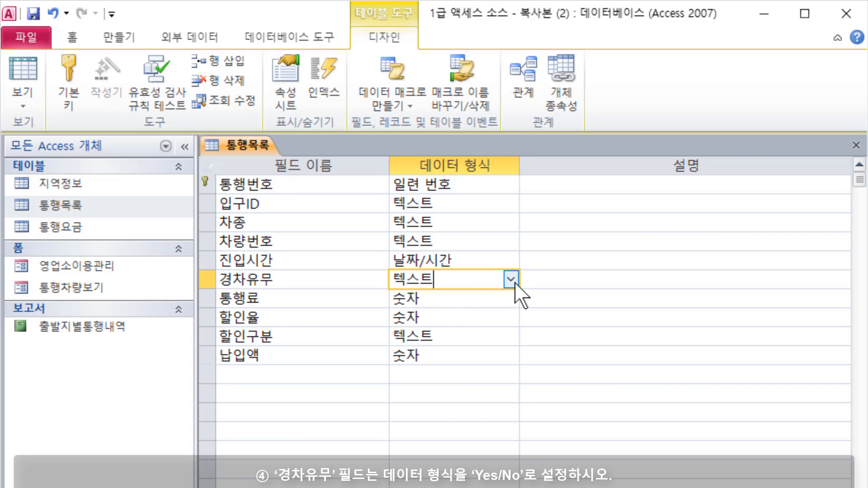
pyautogui.click(511, 279)
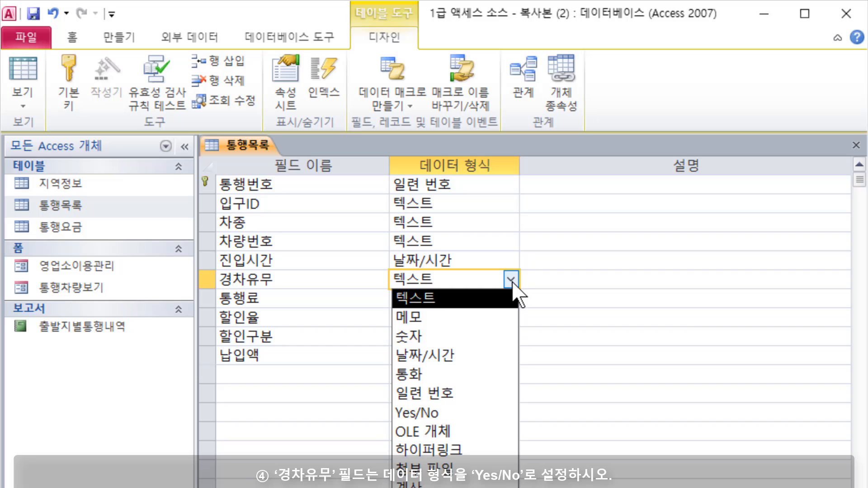
pyautogui.click(486, 414)
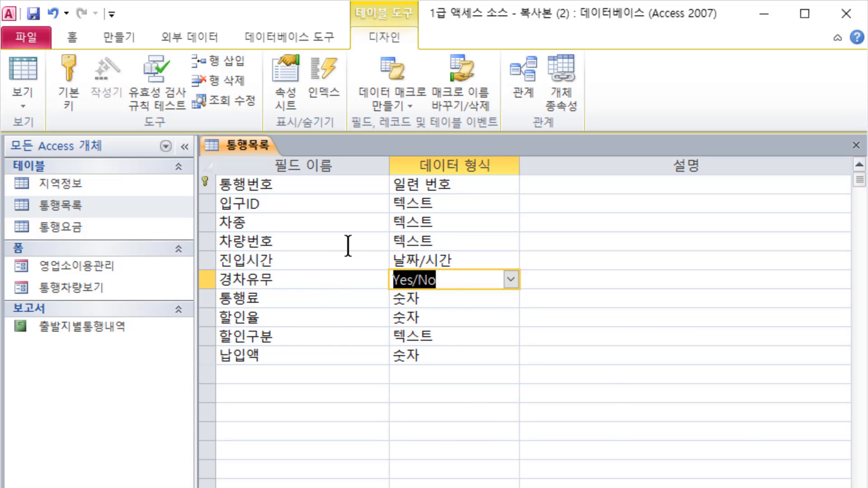
# Enter "할인구분" or "출퇴근할인" or "화물차심야할인" as the validation rule of the 할인구분 field
pyautogui.click(210, 336)
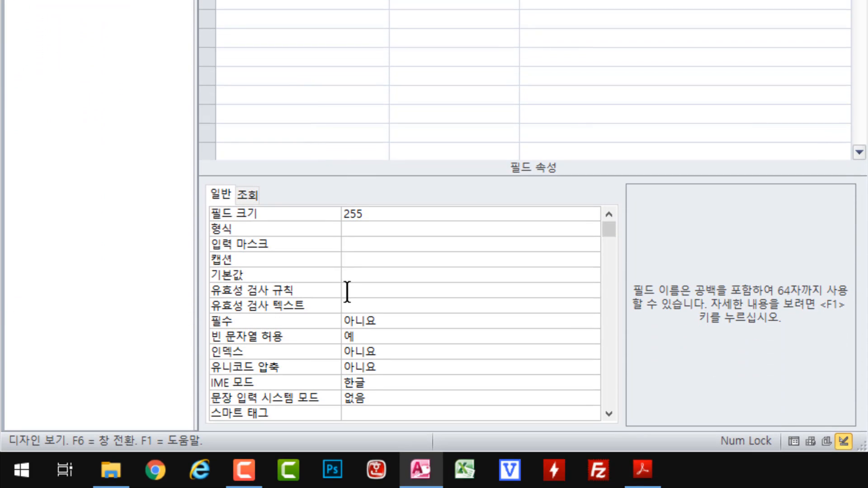
pyautogui.click(346, 304)
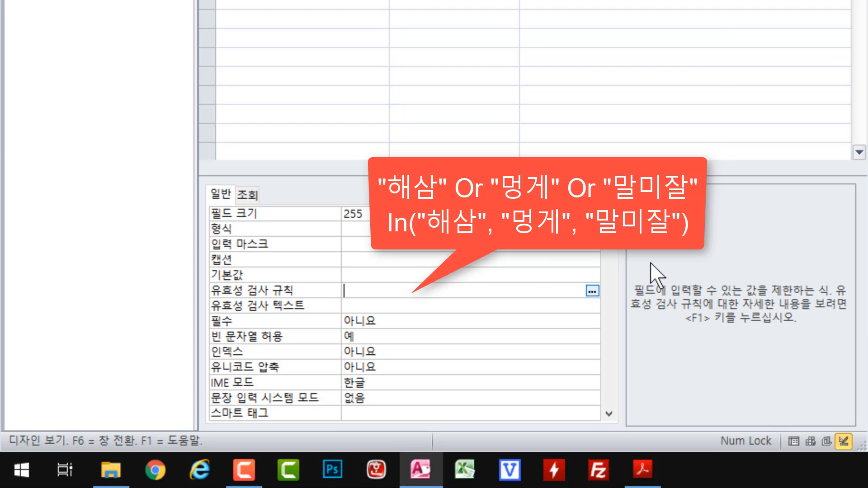
pyautogui.write('"할인구분"')
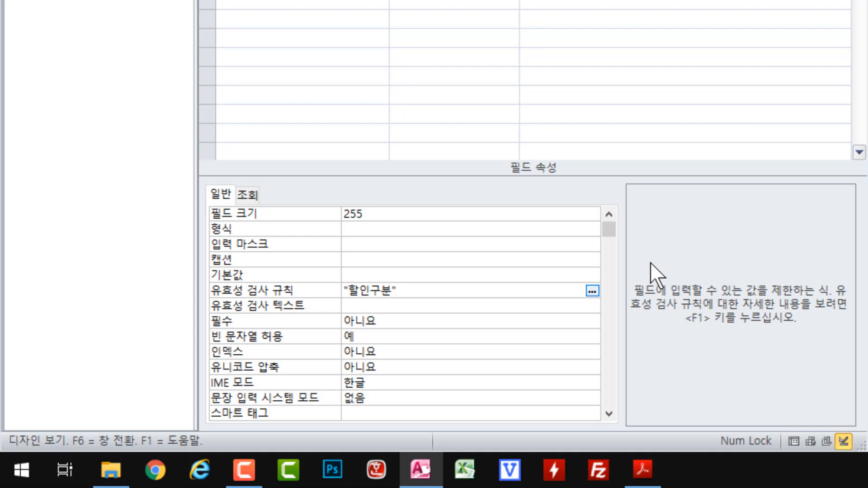
pyautogui.write(' or')
pyautogui.write(' "')
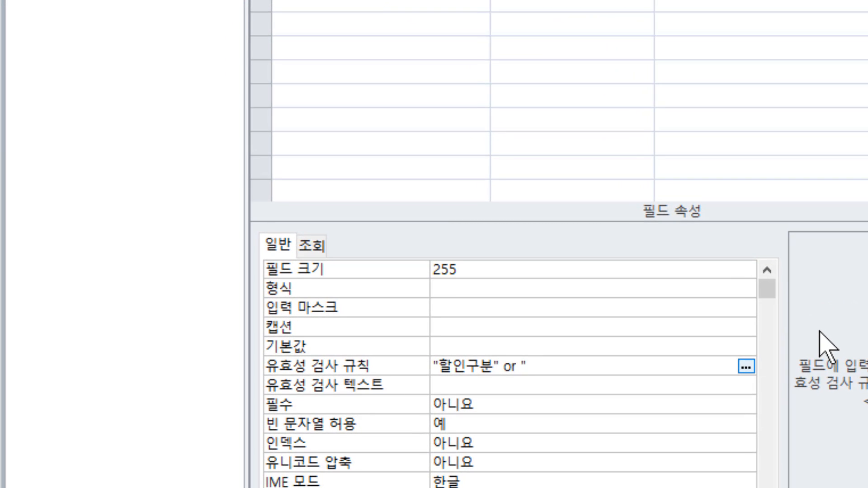
pyautogui.write('출퇴근할인"')
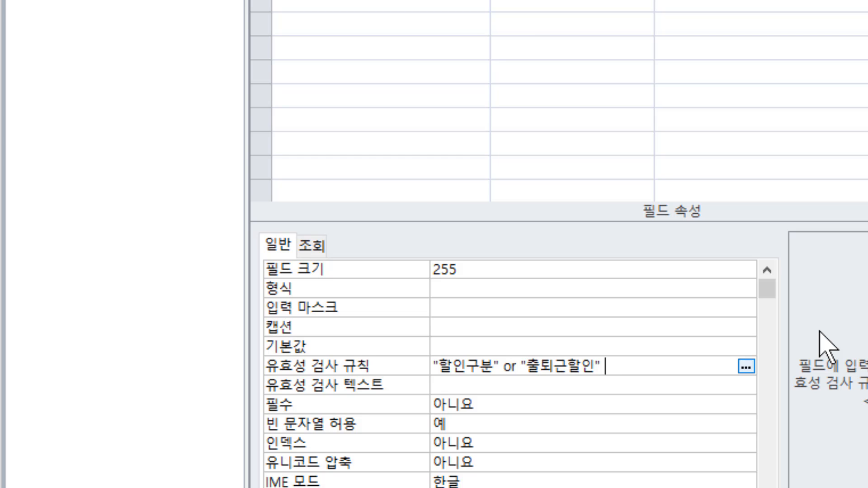
pyautogui.write(' or')
pyautogui.write('할인" or "화물차')
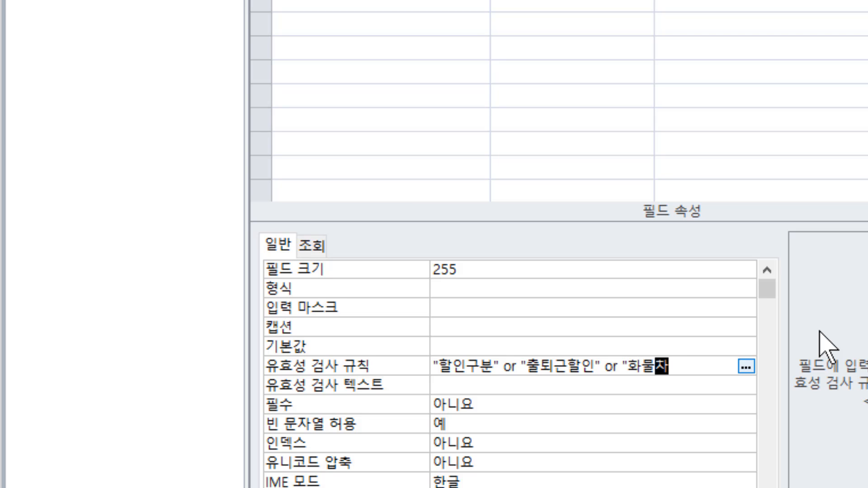
pyautogui.write('심야할인"')
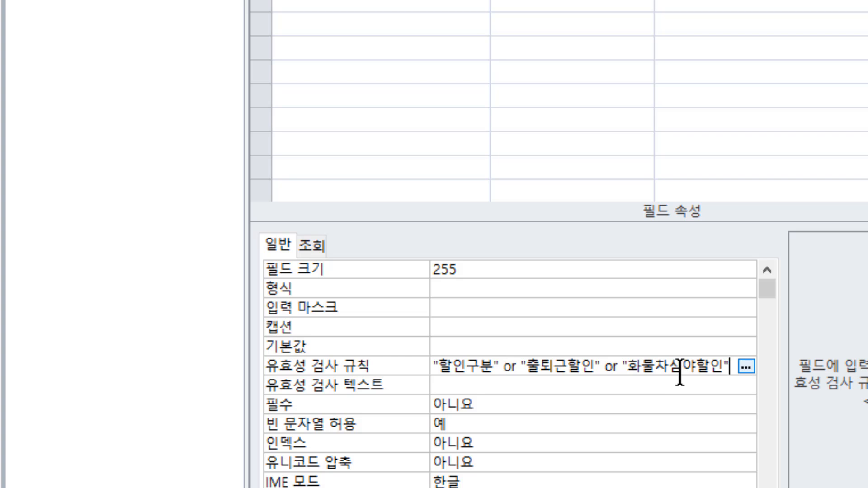
# Replace the validation rule of the 할인구분 field with in("경차할인","출퇴근할인","화물차심야할인")
pyautogui.moveTo(732, 374); pyautogui.dragTo(432, 366)
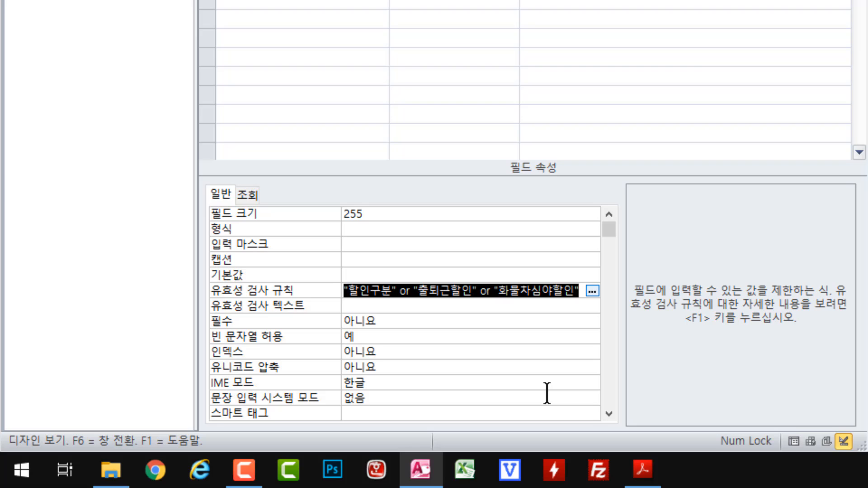
pyautogui.press('Delete')
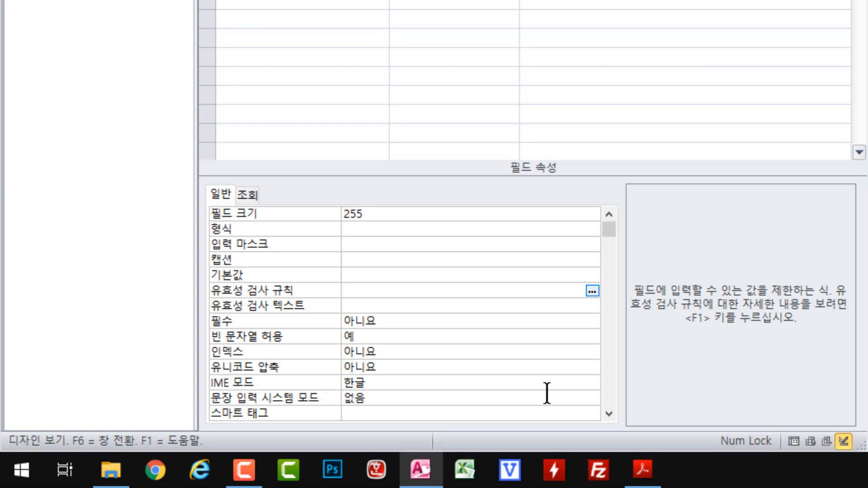
pyautogui.write('in (')
pyautogui.press('BackSpace')
pyautogui.press('BackSpace')
pyautogui.write('("')
pyautogui.write('경차할인"')
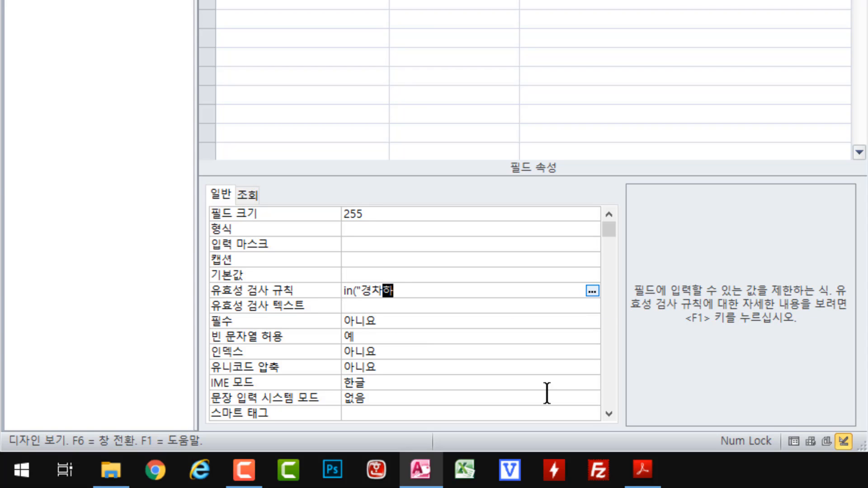
pyautogui.write(',"출퇴근할인')
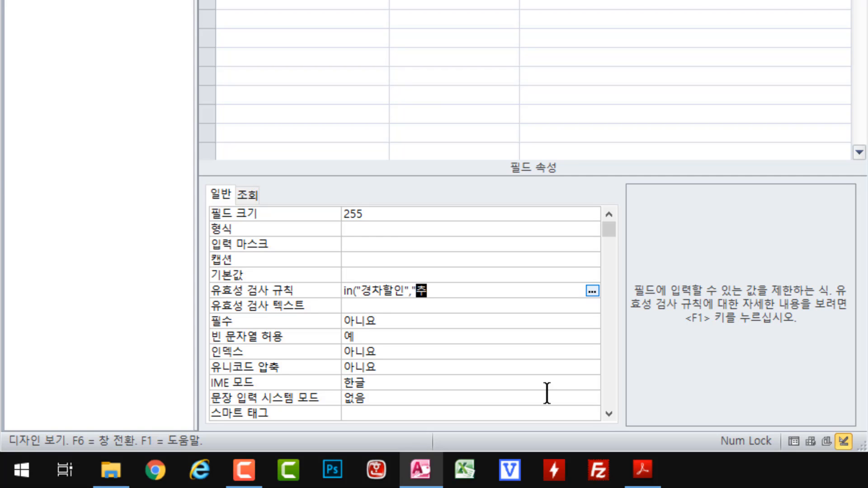
pyautogui.write('","화물차심야할인")')
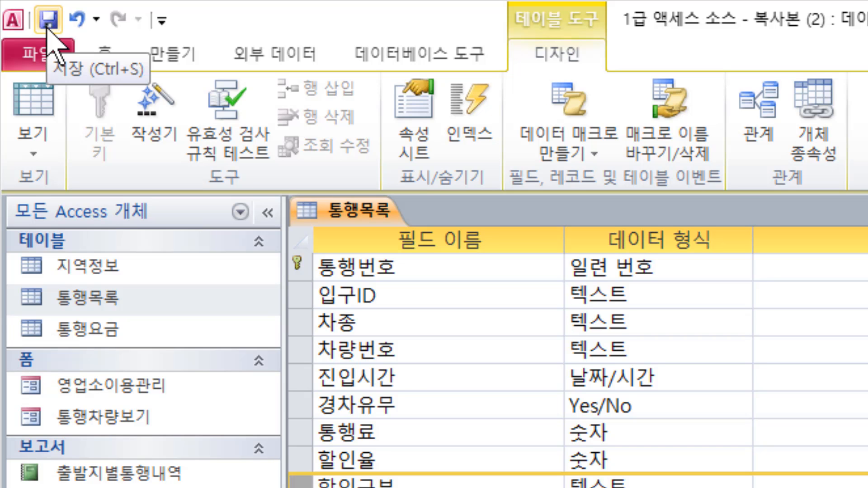
# Save the 통행목록 table design, accepting possible data loss and continuing to test existing data against the new rules
pyautogui.click(47, 21)
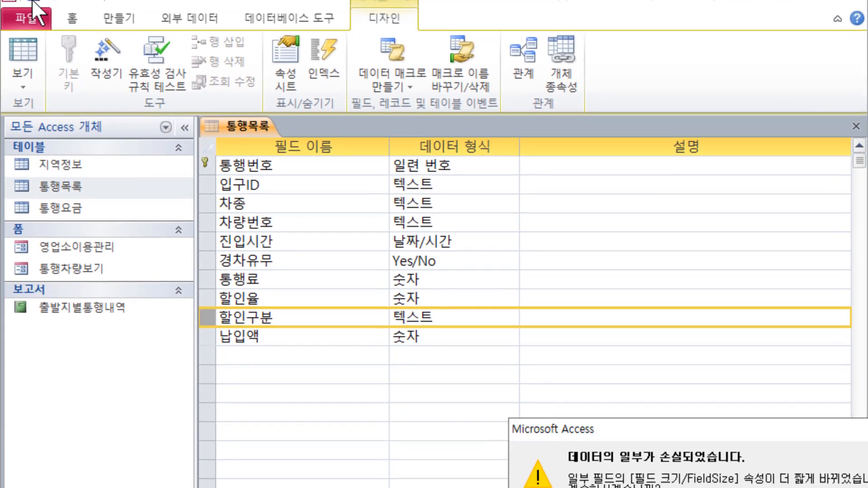
pyautogui.moveTo(724, 431); pyautogui.dragTo(405, 422)
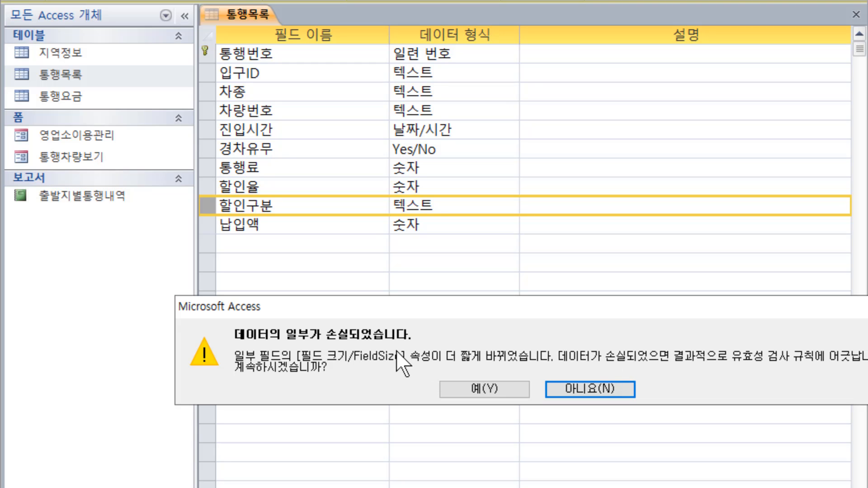
pyautogui.click(488, 387)
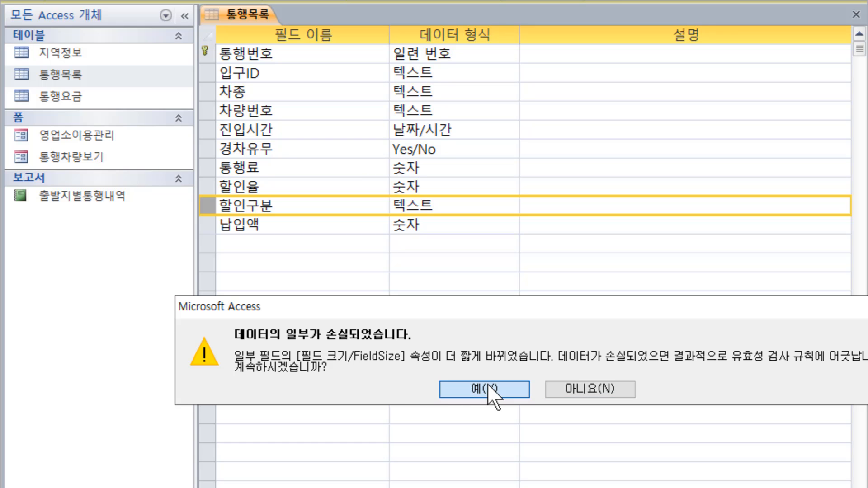
pyautogui.moveTo(778, 323); pyautogui.dragTo(385, 304)
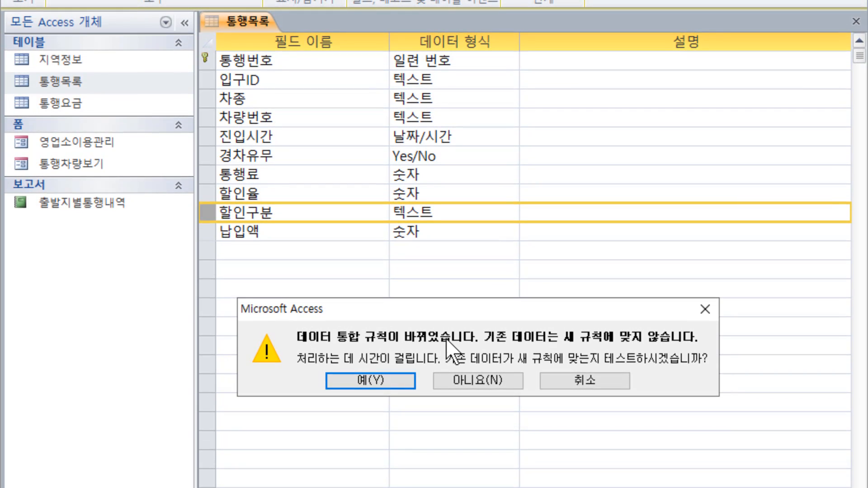
pyautogui.click(391, 379)
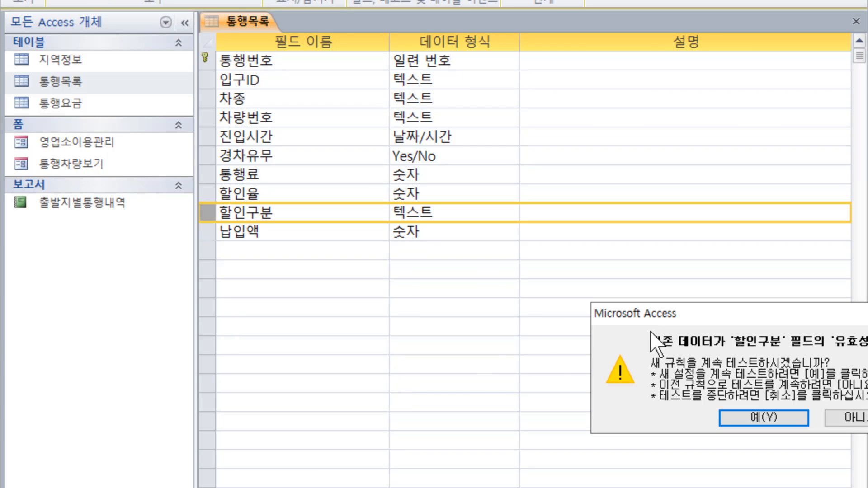
pyautogui.moveTo(756, 310); pyautogui.dragTo(407, 325)
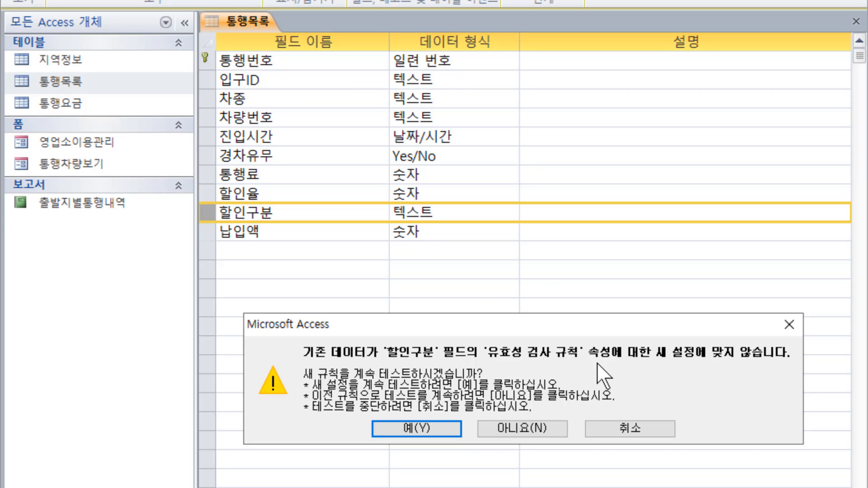
pyautogui.click(439, 425)
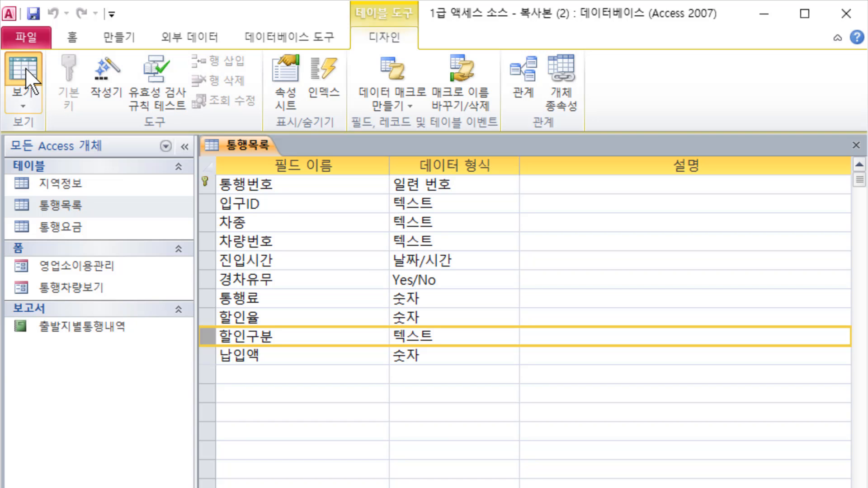
# View the 통행목록 table as a datasheet and examine the 할인구분 values, including the empty ones
pyautogui.click(25, 67)
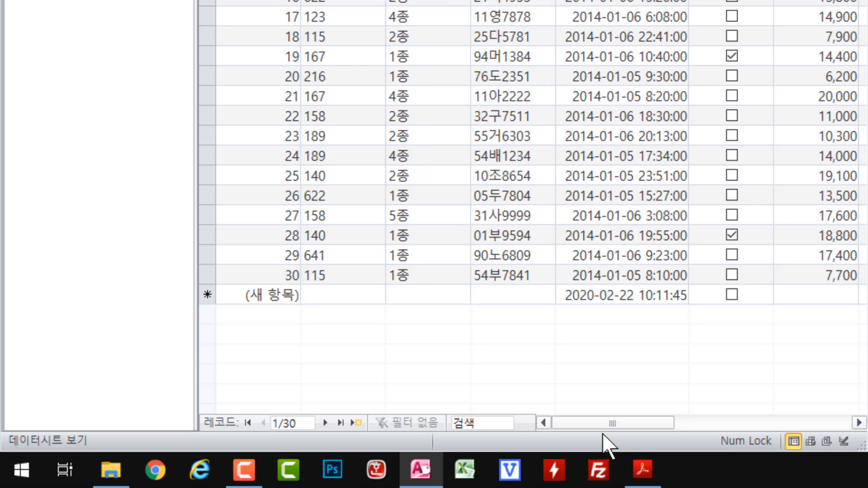
pyautogui.moveTo(608, 423); pyautogui.dragTo(658, 422)
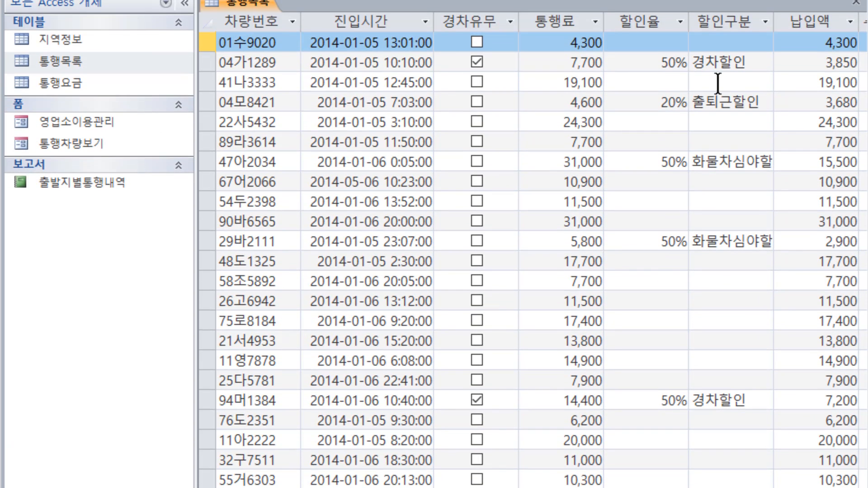
pyautogui.click(718, 83)
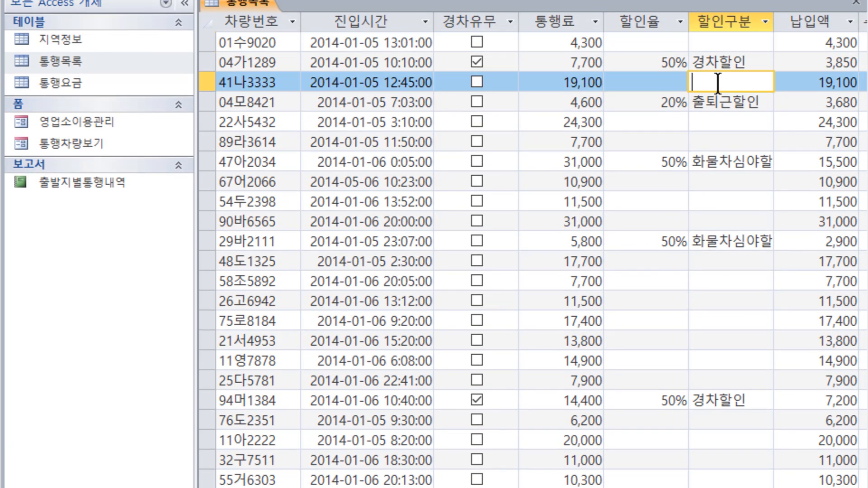
pyautogui.click(714, 120)
pyautogui.click(719, 43)
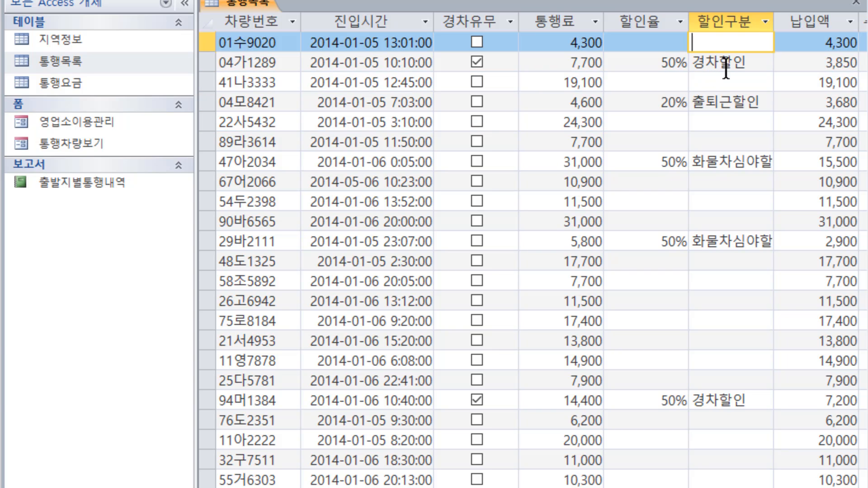
pyautogui.click(712, 122)
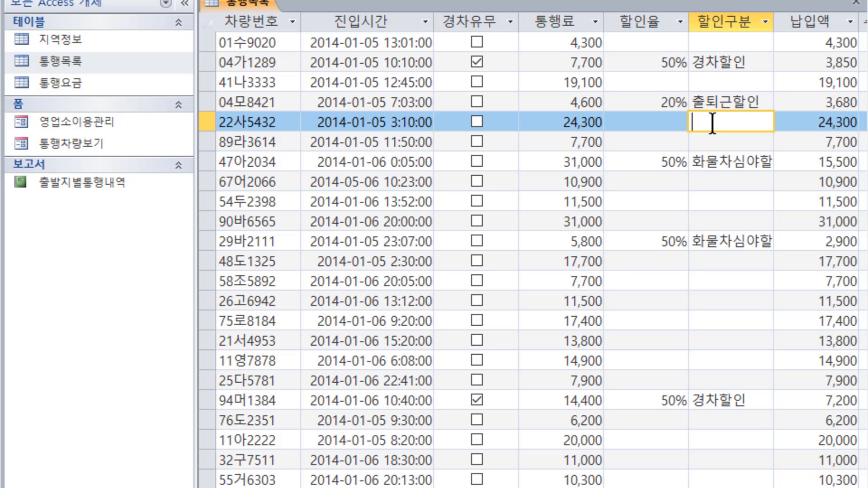
# Test the validation rule by entering 경차경할인 as the second record's 할인구분, and restore the value to 경차할인
pyautogui.click(724, 63)
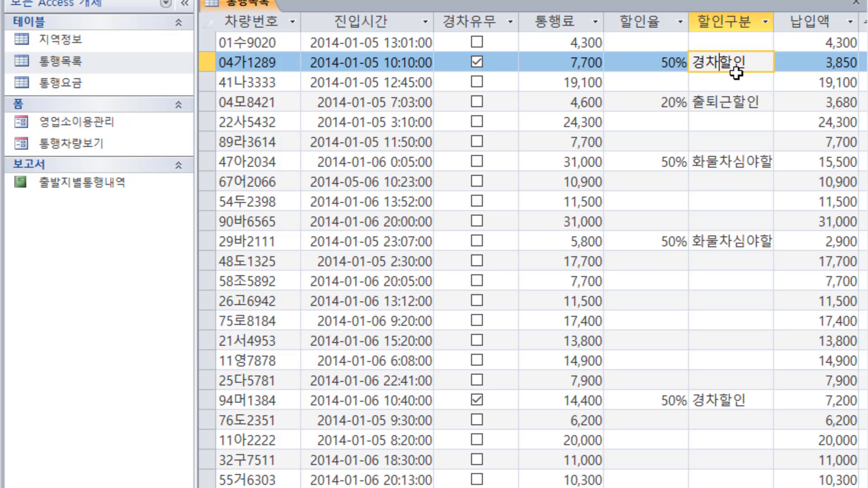
pyautogui.write('경')
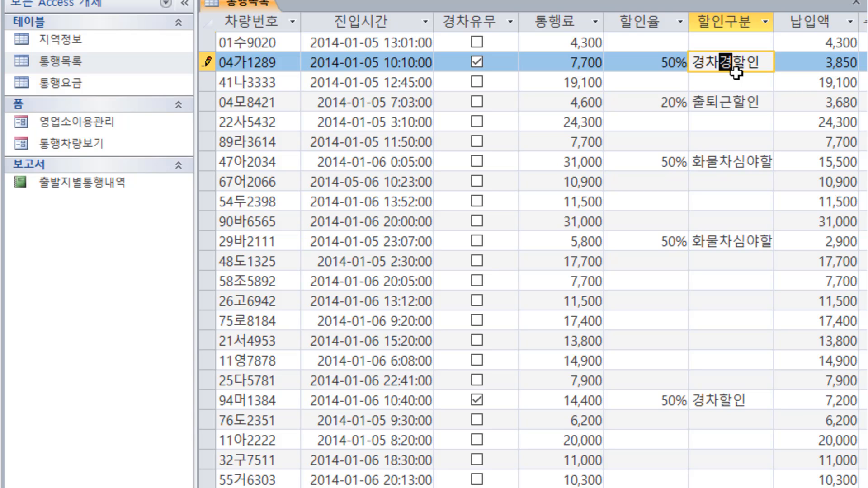
pyautogui.click(732, 103)
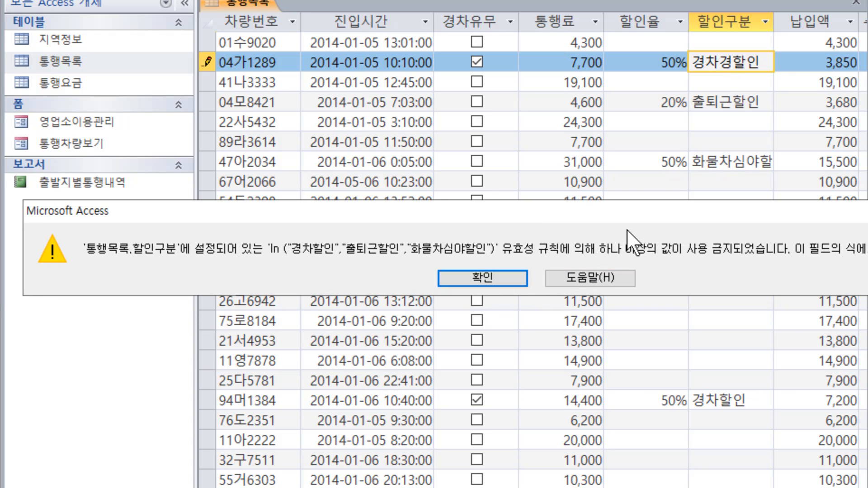
pyautogui.click(470, 278)
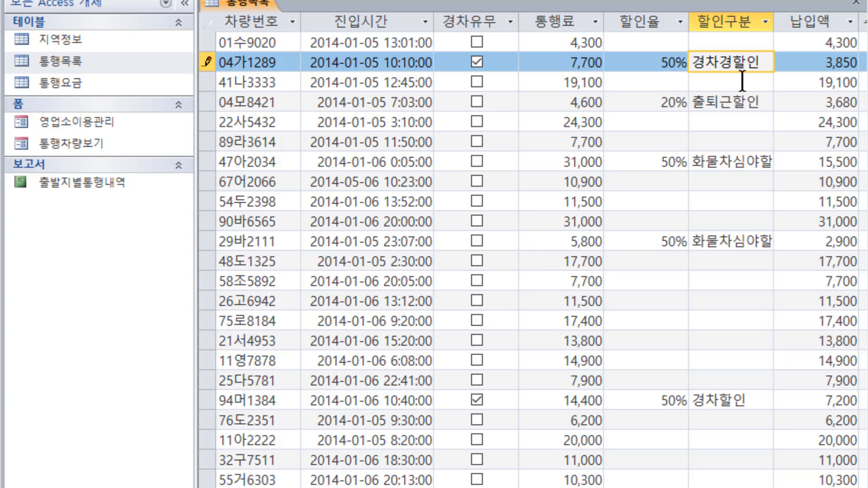
pyautogui.press('BackSpace')
pyautogui.click(720, 104)
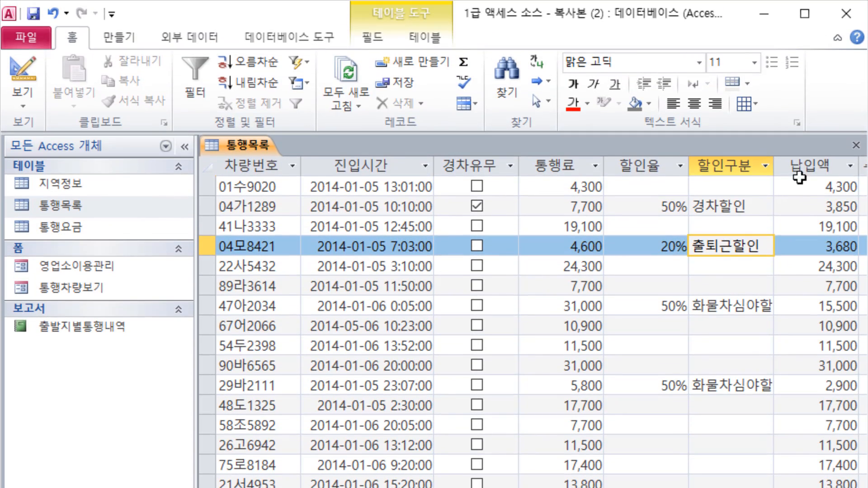
# Close the 통행목록 datasheet and reopen the table in design view
pyautogui.click(856, 145)
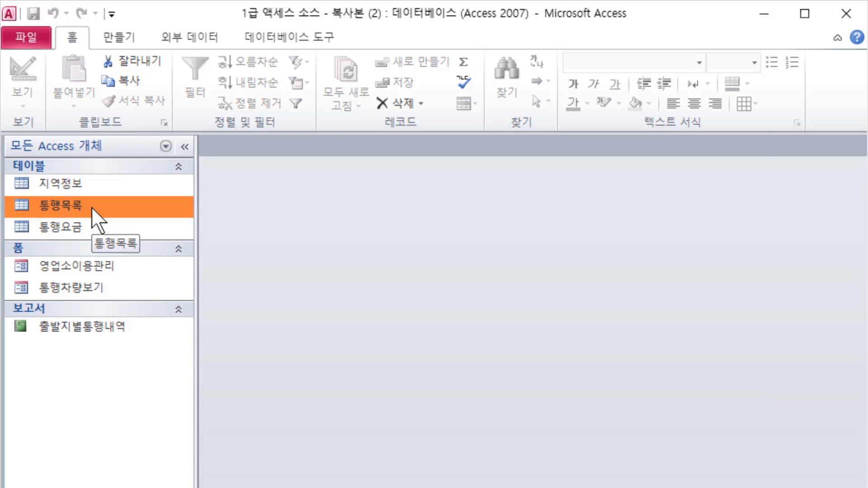
pyautogui.rightClick(91, 207)
pyautogui.click(150, 238)
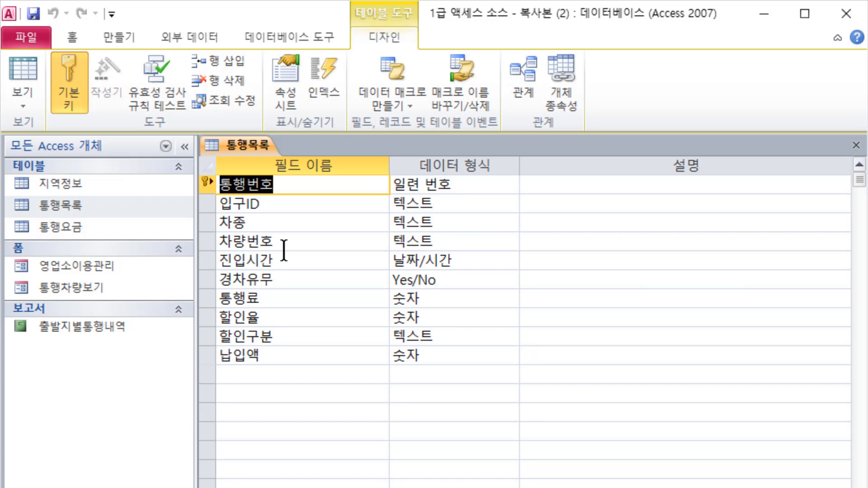
# Set the lookup display control of the 입구ID field to 콤보 상자
pyautogui.click(204, 208)
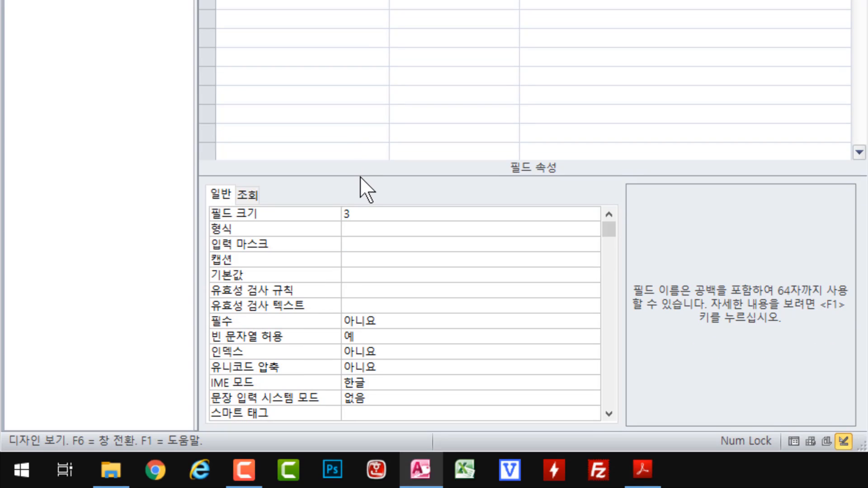
pyautogui.click(248, 195)
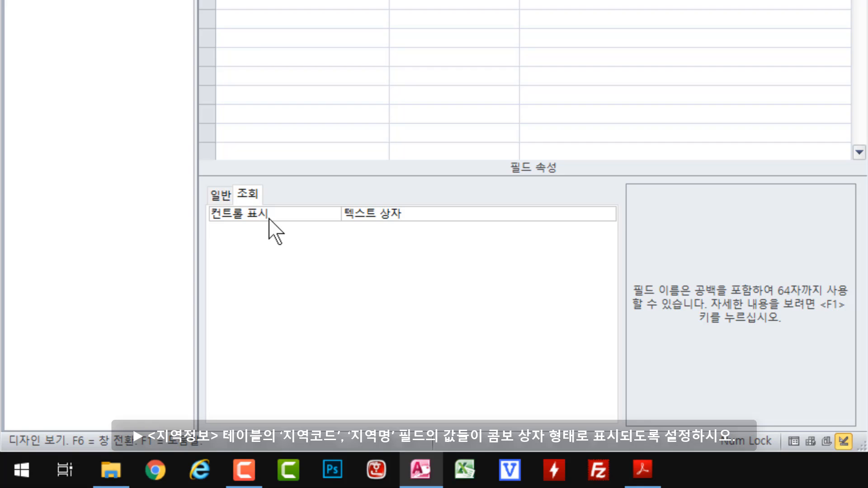
pyautogui.click(451, 214)
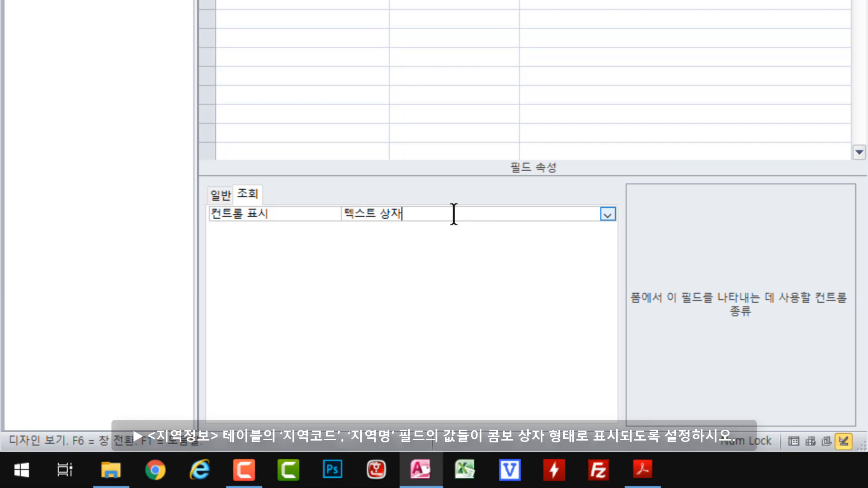
pyautogui.click(608, 213)
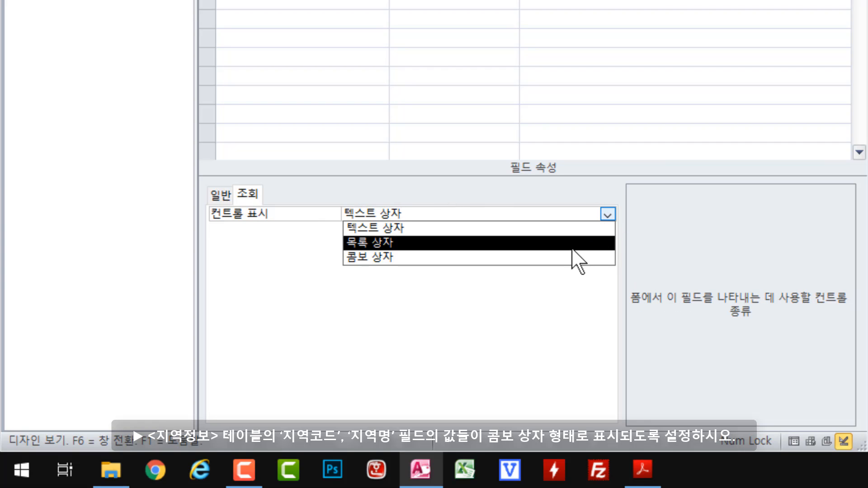
pyautogui.click(561, 256)
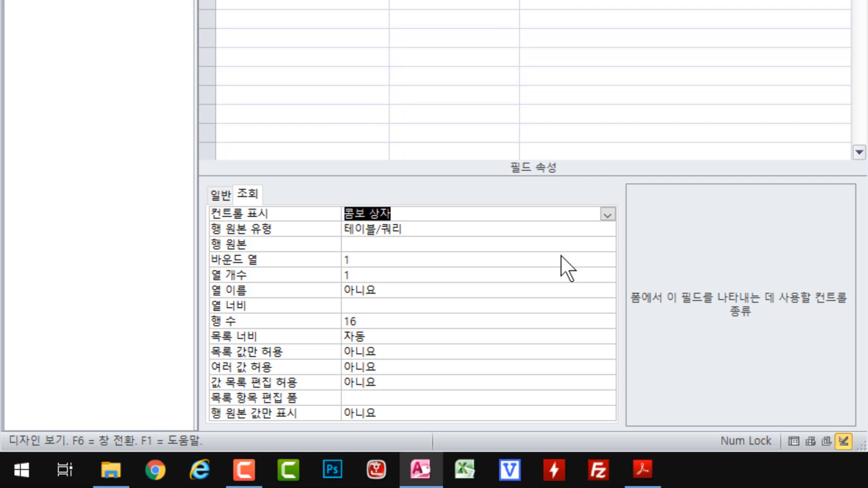
# Open the query builder for the row source of the 입구ID field and add the 지역정보 table to it
pyautogui.click(423, 245)
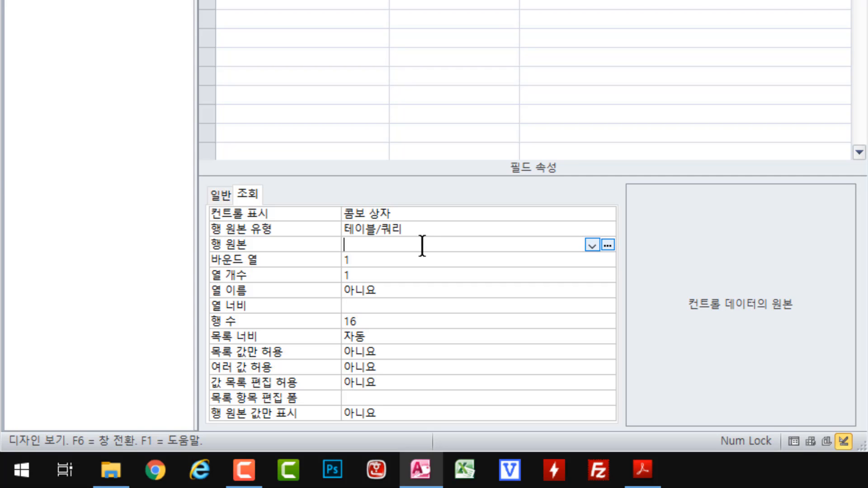
pyautogui.click(607, 246)
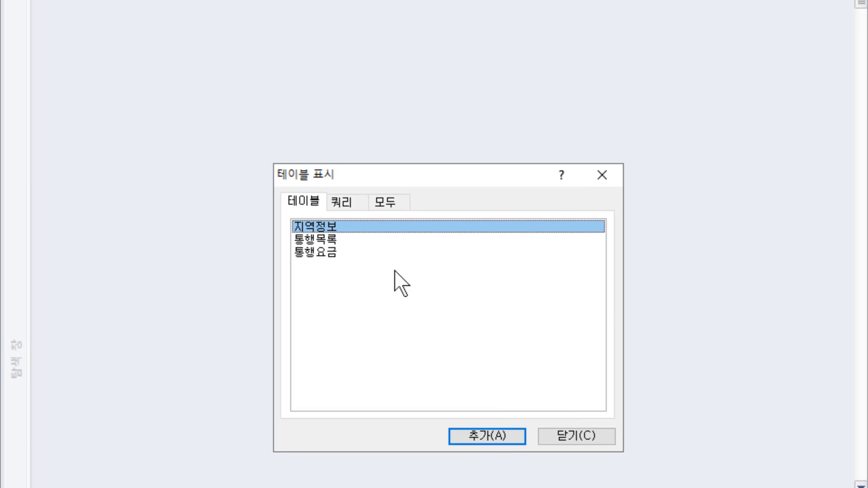
pyautogui.doubleClick(343, 225)
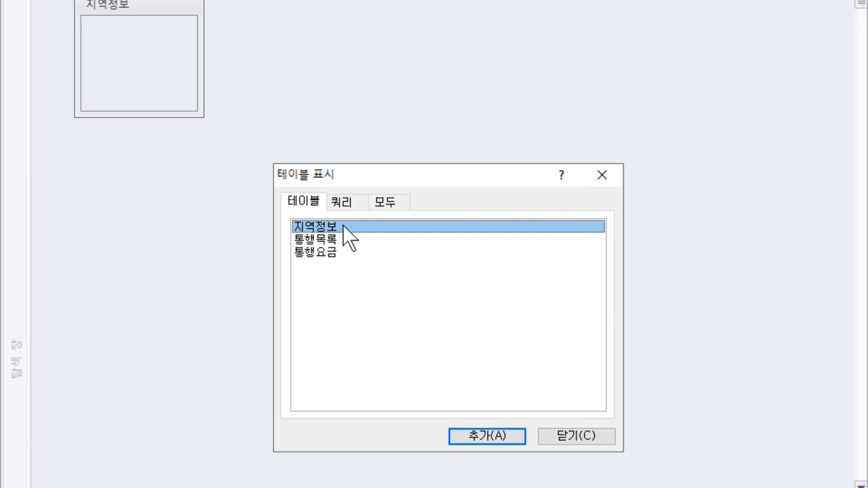
pyautogui.click(587, 436)
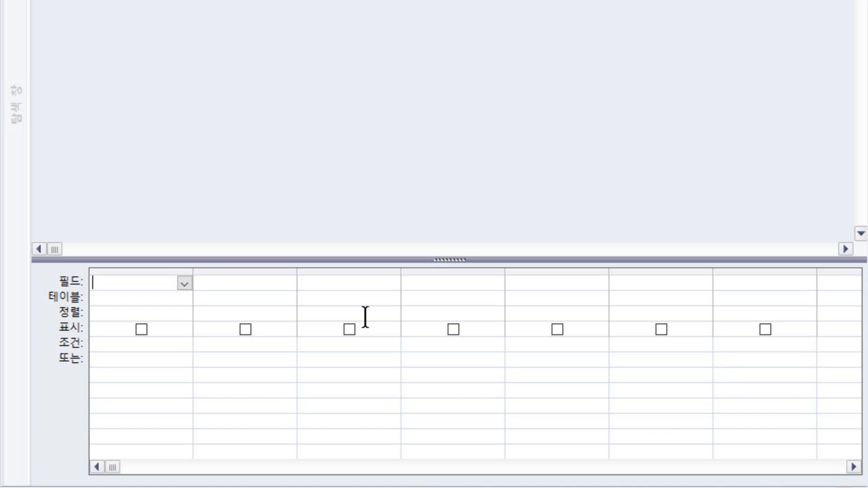
# Add the 지역코드 and 지역명 fields of the 지역정보 table to the row source query
pyautogui.click(148, 101)
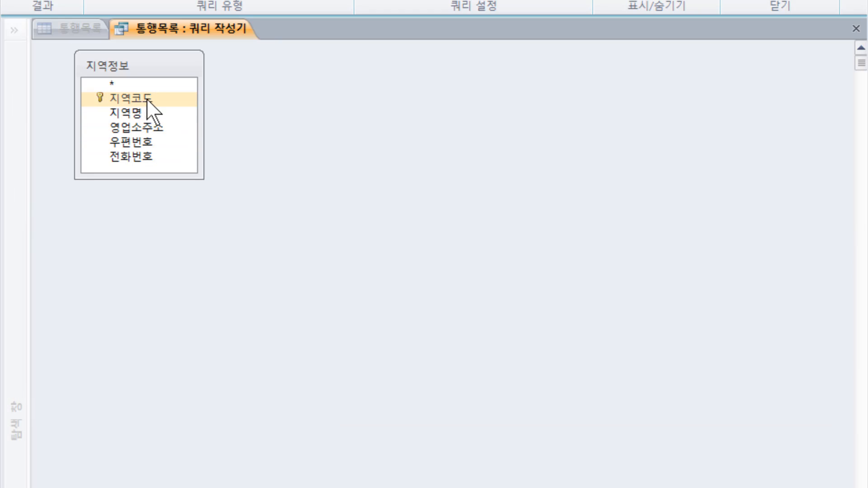
pyautogui.moveTo(148, 100); pyautogui.dragTo(120, 56)
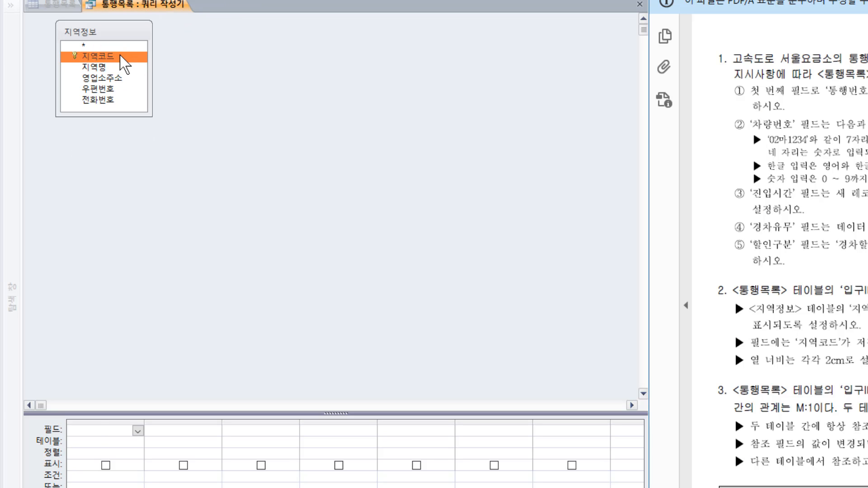
pyautogui.doubleClick(120, 56)
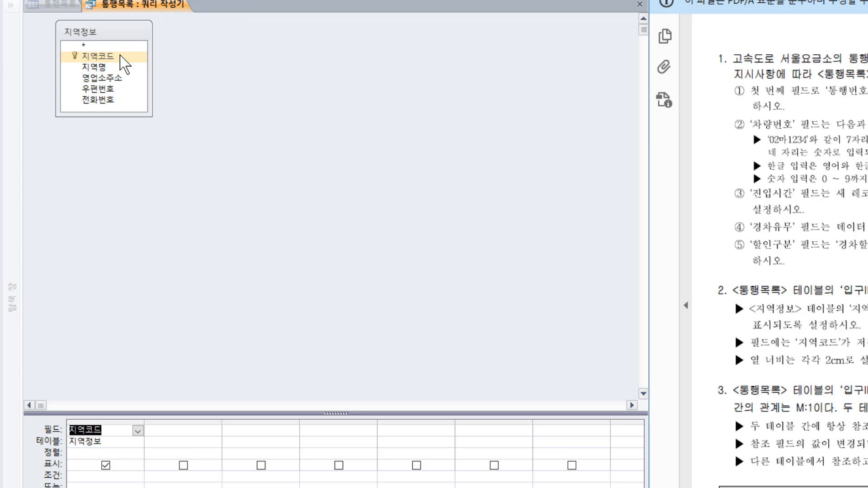
pyautogui.doubleClick(108, 67)
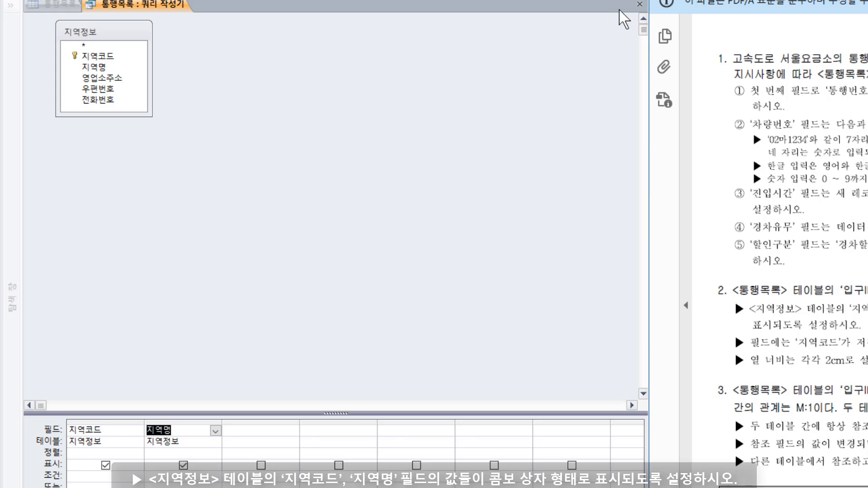
# Close the query builder and save the SQL statement as the 입구ID field's row source
pyautogui.click(640, 4)
pyautogui.moveTo(527, 227); pyautogui.dragTo(233, 172)
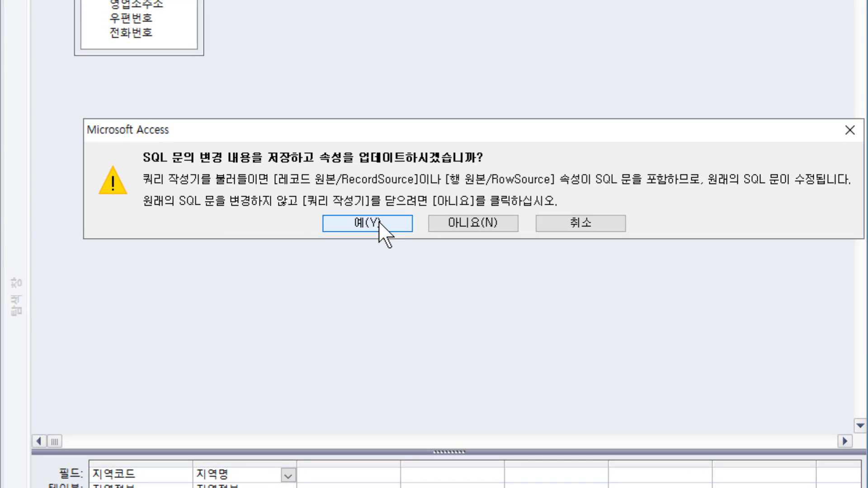
pyautogui.click(367, 204)
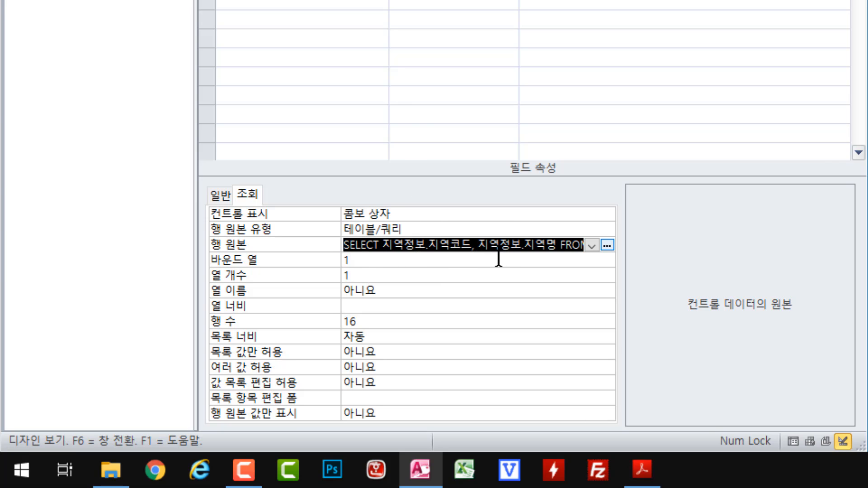
# Examine the 지역코드 and 지역명 columns in the 행 원본 statement, along with the 바운드 열 and 열 개수 properties
pyautogui.click(471, 245)
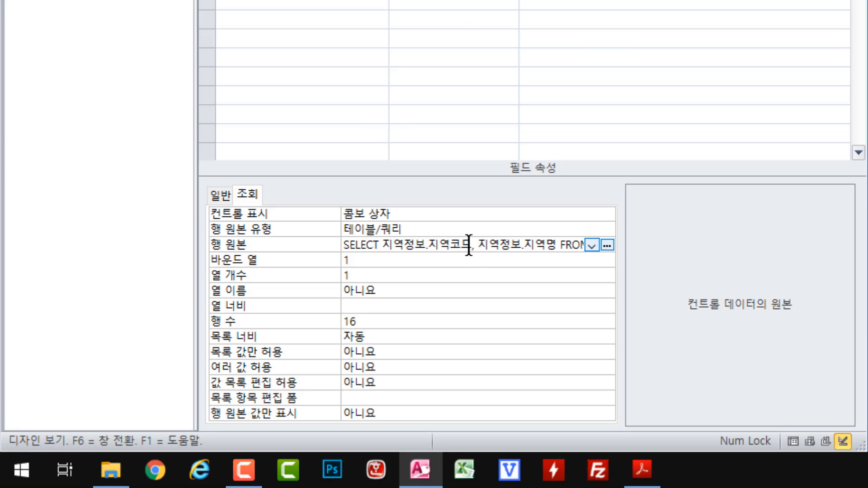
pyautogui.moveTo(472, 245); pyautogui.dragTo(430, 247)
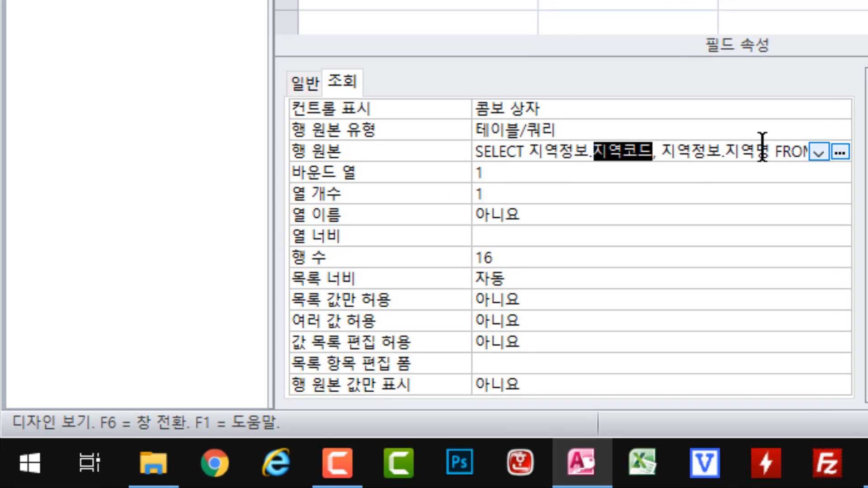
pyautogui.moveTo(557, 244); pyautogui.dragTo(527, 243)
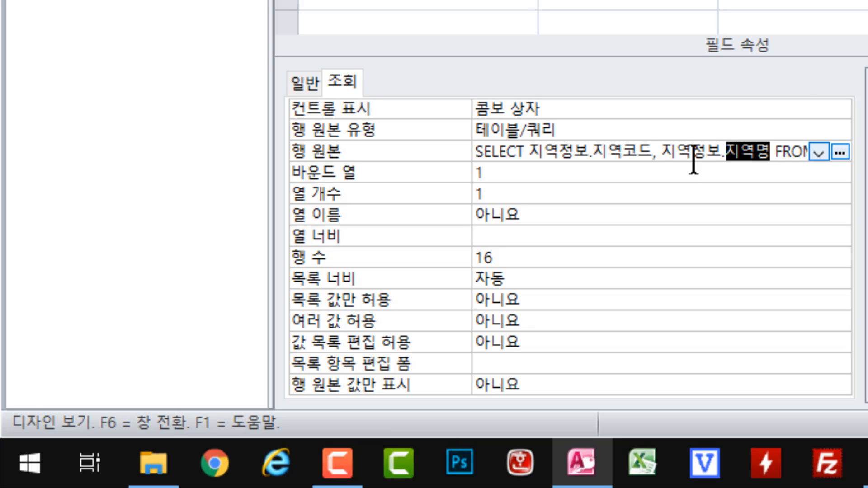
pyautogui.moveTo(652, 152); pyautogui.dragTo(595, 152)
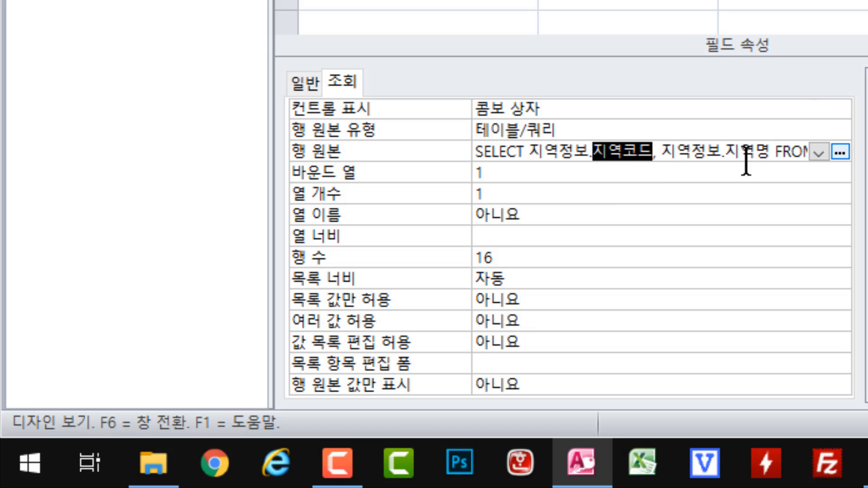
pyautogui.moveTo(768, 151); pyautogui.dragTo(726, 151)
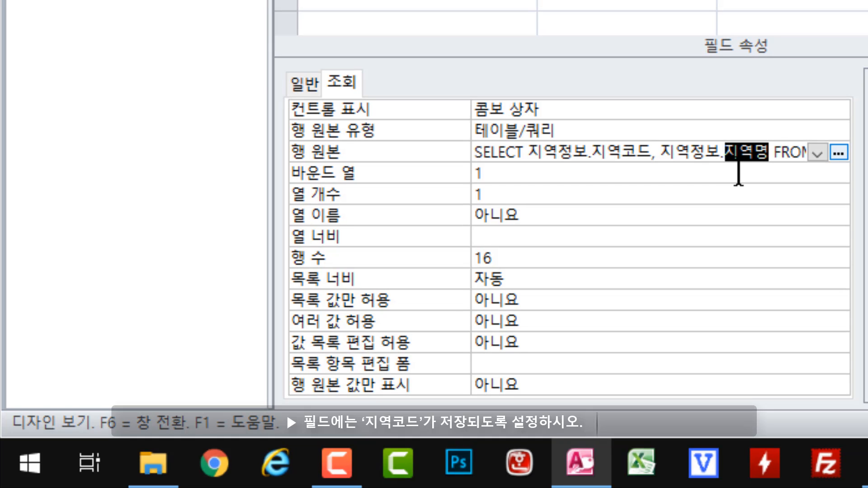
pyautogui.click(516, 172)
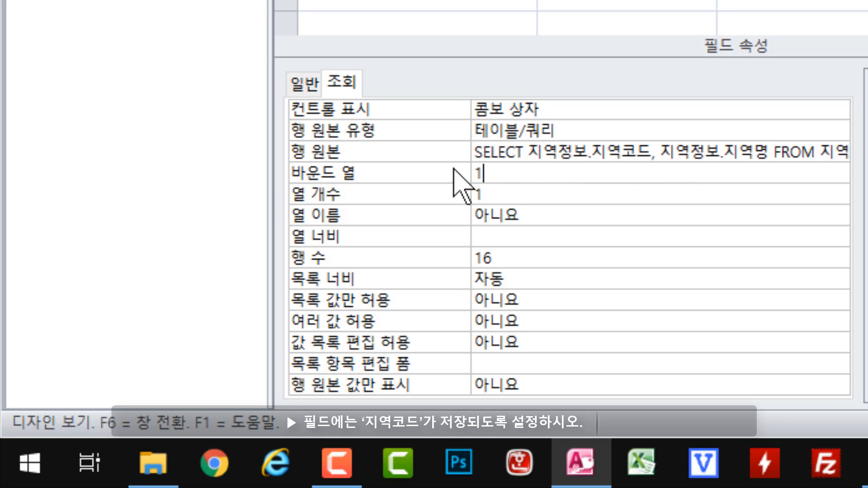
pyautogui.click(510, 194)
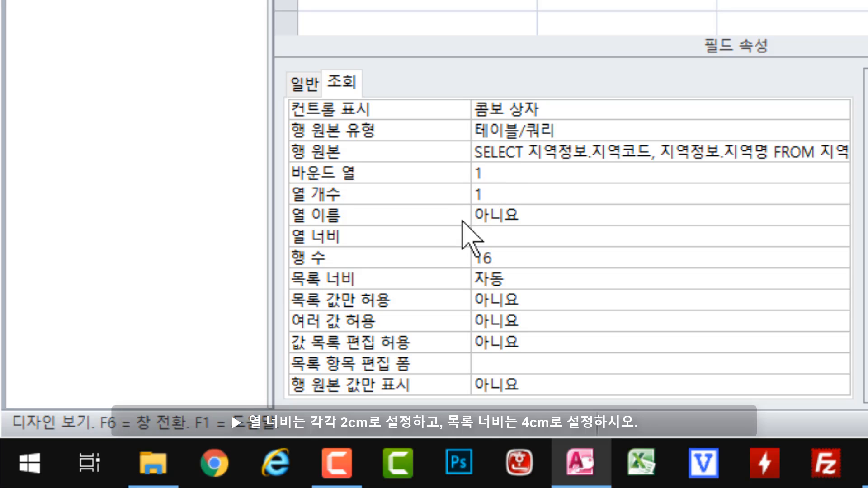
pyautogui.click(638, 154)
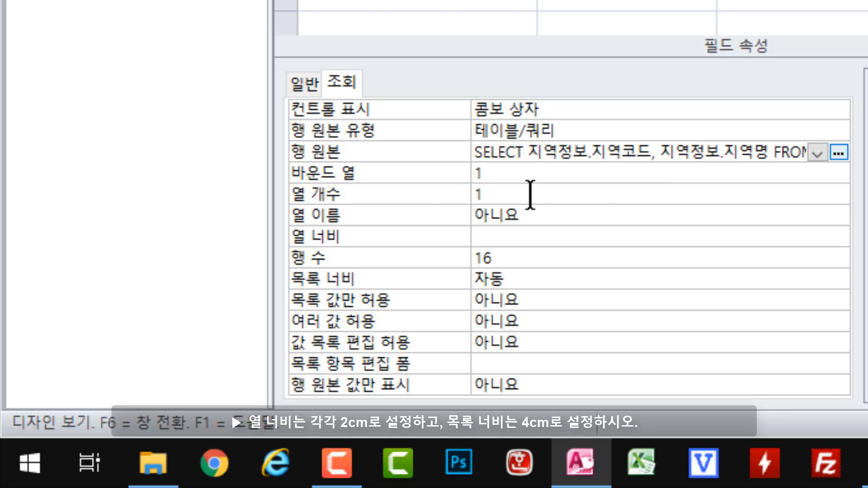
# Set the combo box's 열 개수 to 2 and its 열 너비 to 2cm;2cm
pyautogui.click(421, 195)
pyautogui.write('2')
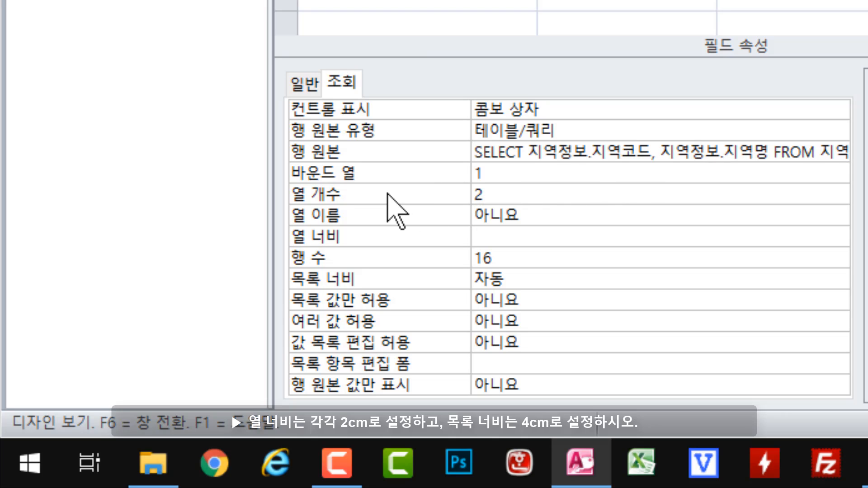
pyautogui.click(500, 237)
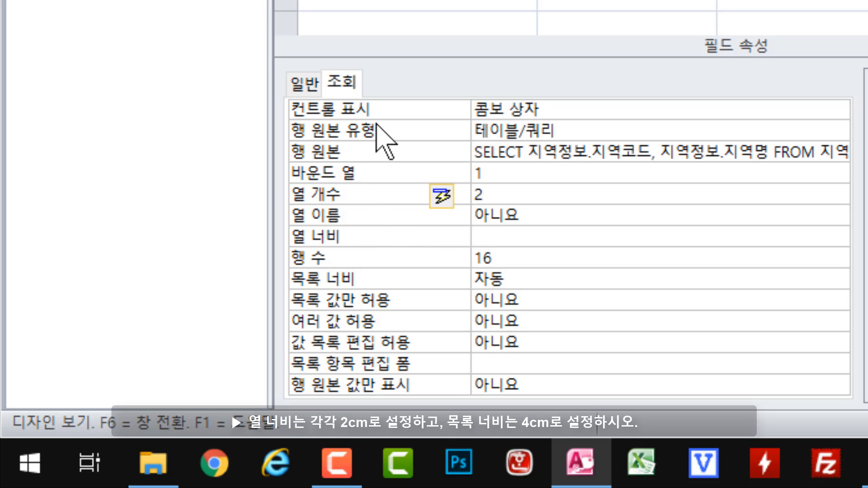
pyautogui.write('2')
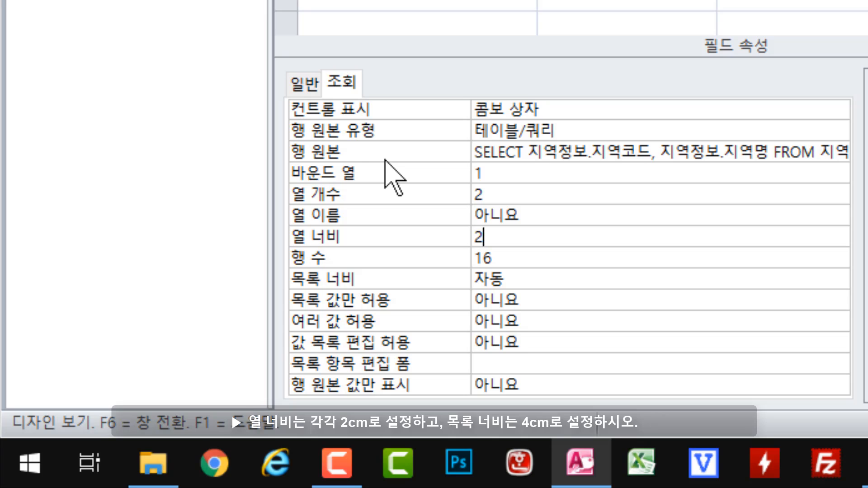
pyautogui.write(';2')
pyautogui.click(504, 258)
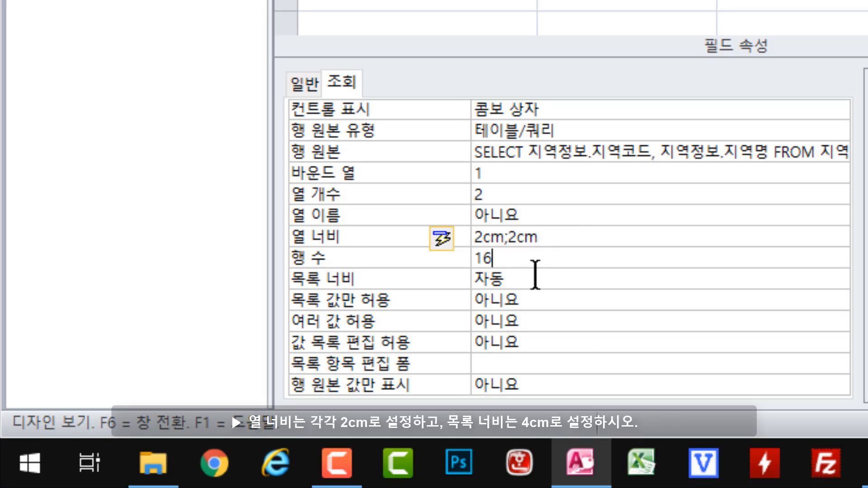
# Set the 목록 너비 of the 입구ID combo box to 4 cm
pyautogui.moveTo(532, 276); pyautogui.dragTo(457, 280)
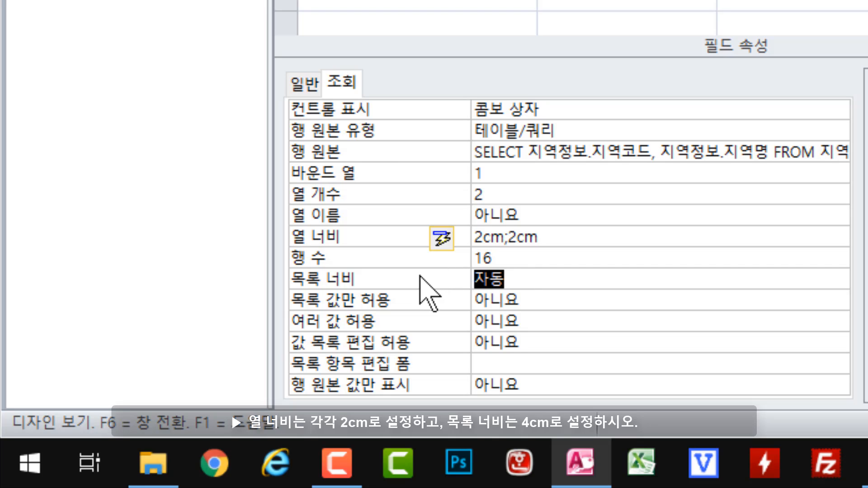
pyautogui.write('4')
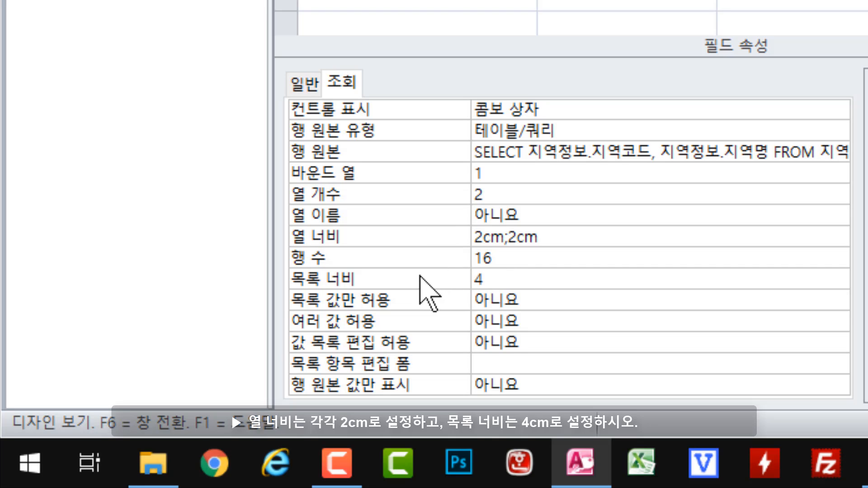
pyautogui.click(517, 265)
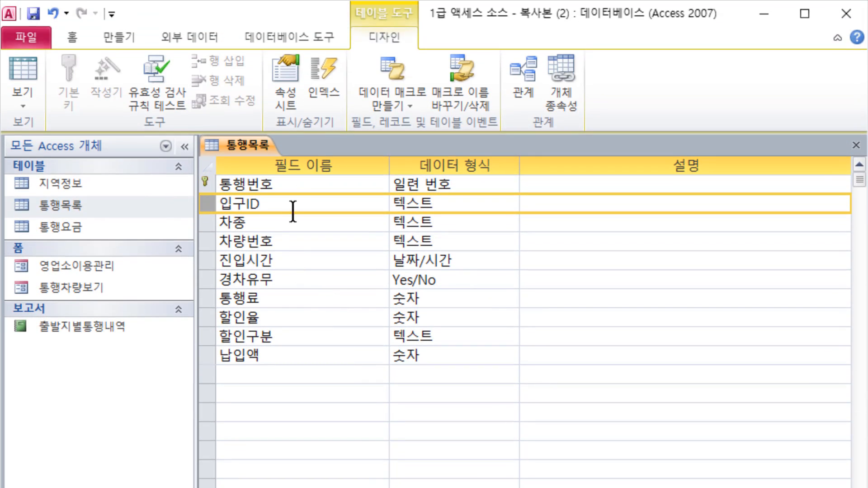
# Save the 통행목록 table design and close the table
pyautogui.click(249, 149)
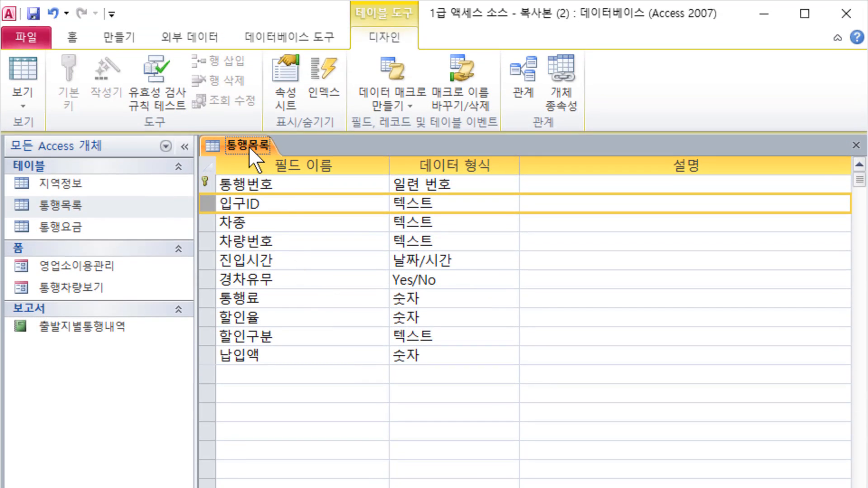
pyautogui.hotkey('ctrl', 's')
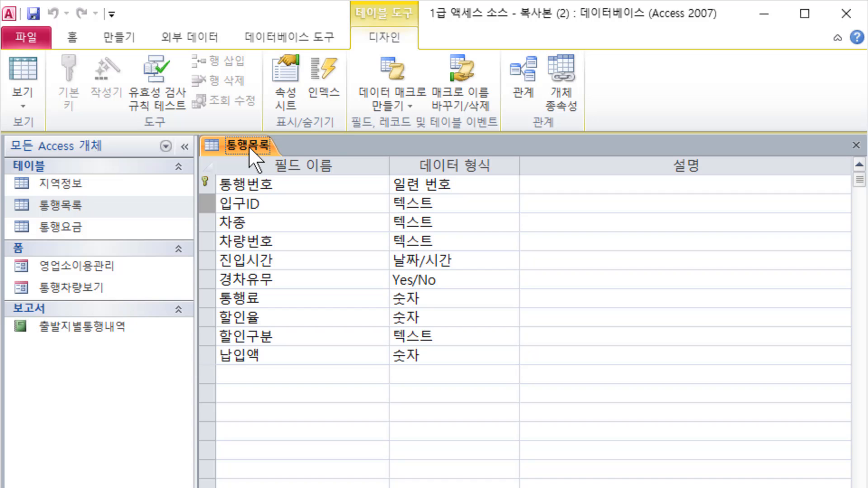
pyautogui.click(856, 146)
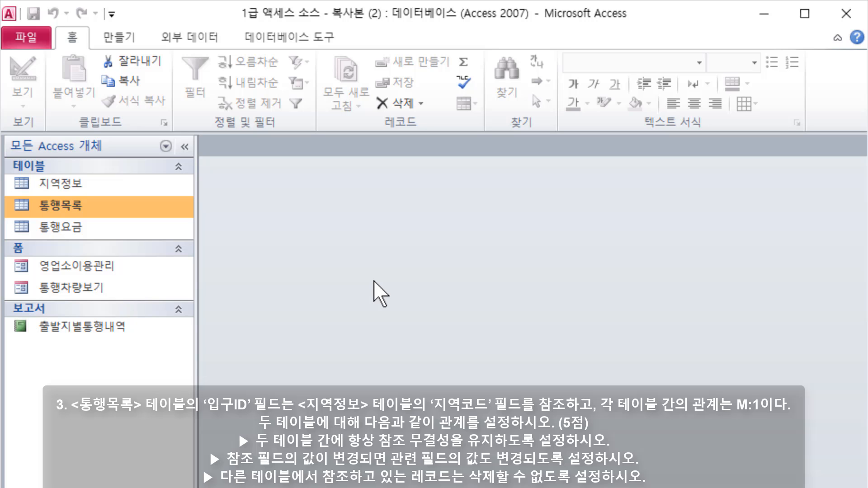
# Open the database relationships layout and add the 지역정보 and 통행목록 tables to it
pyautogui.click(293, 38)
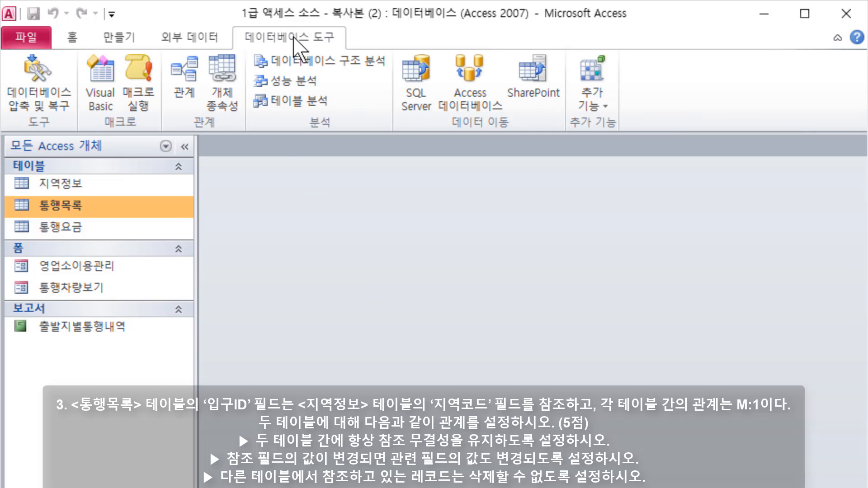
pyautogui.click(190, 106)
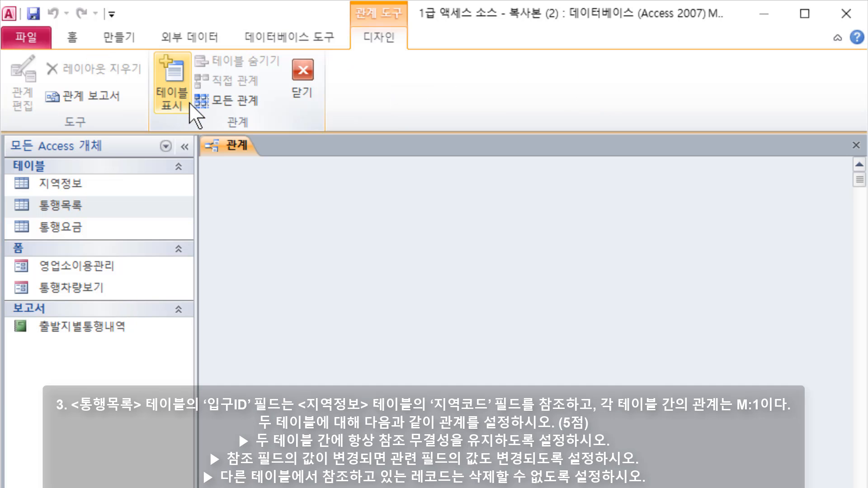
pyautogui.click(180, 94)
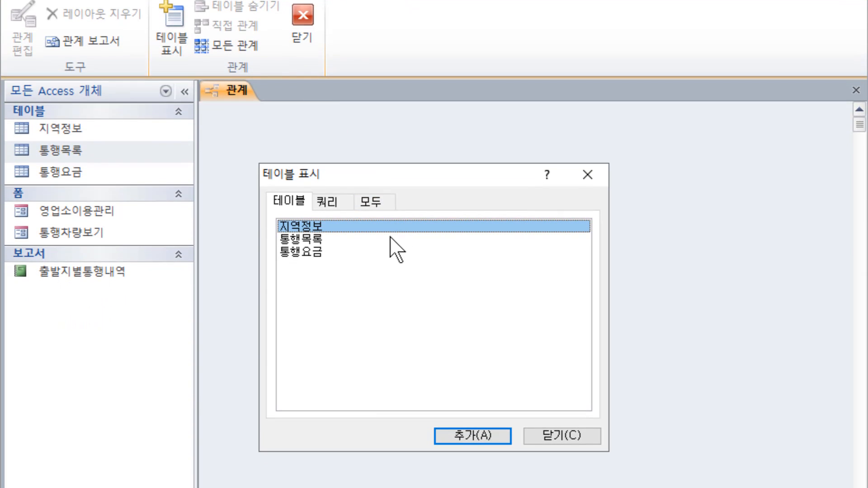
pyautogui.click(320, 238)
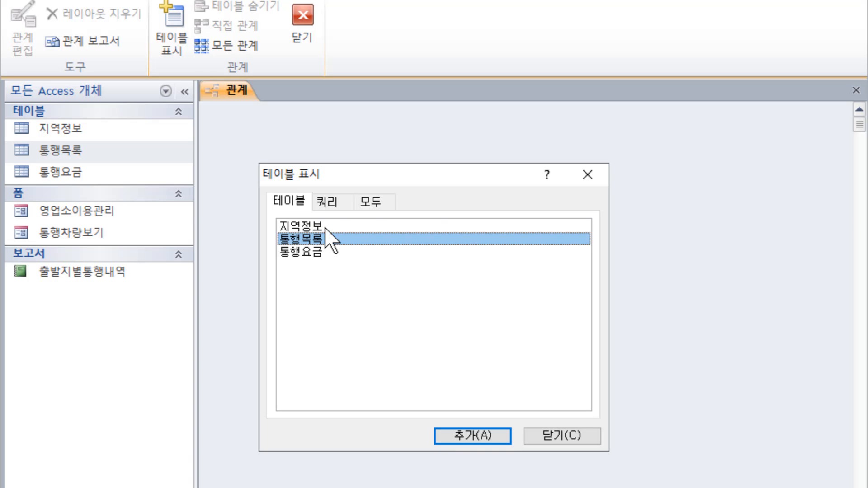
pyautogui.keyDown('ctrl'); pyautogui.click(324, 225); pyautogui.keyUp('ctrl')
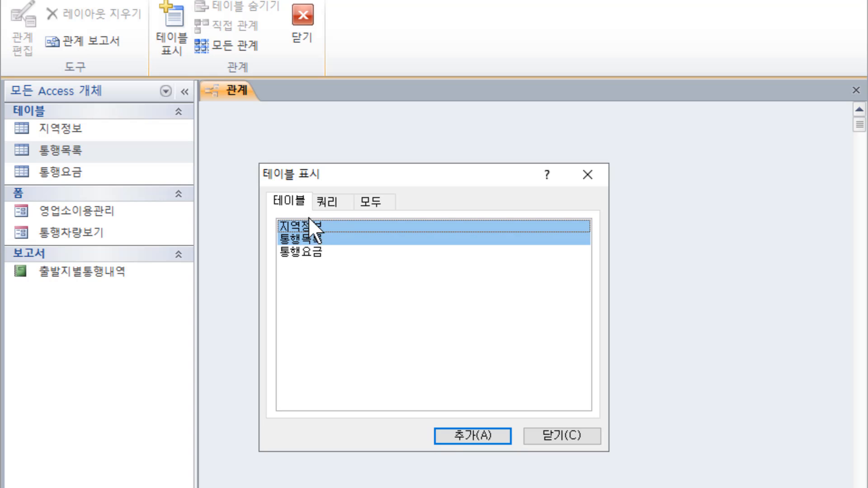
pyautogui.click(483, 432)
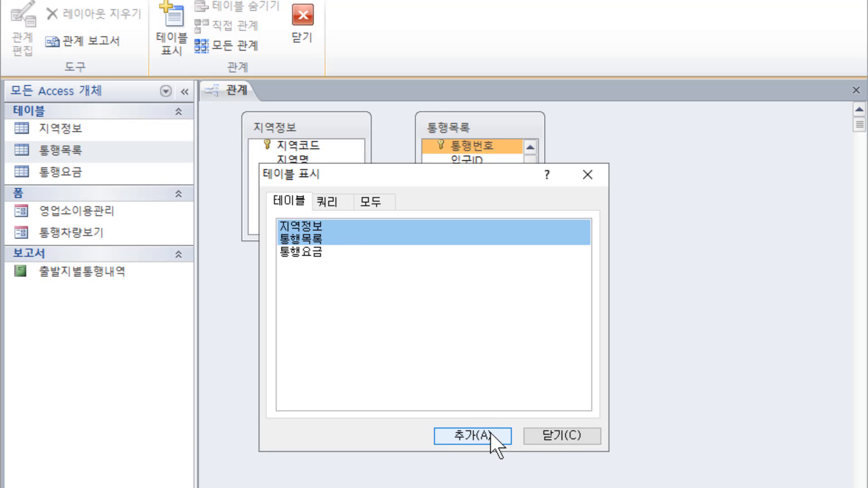
pyautogui.click(558, 435)
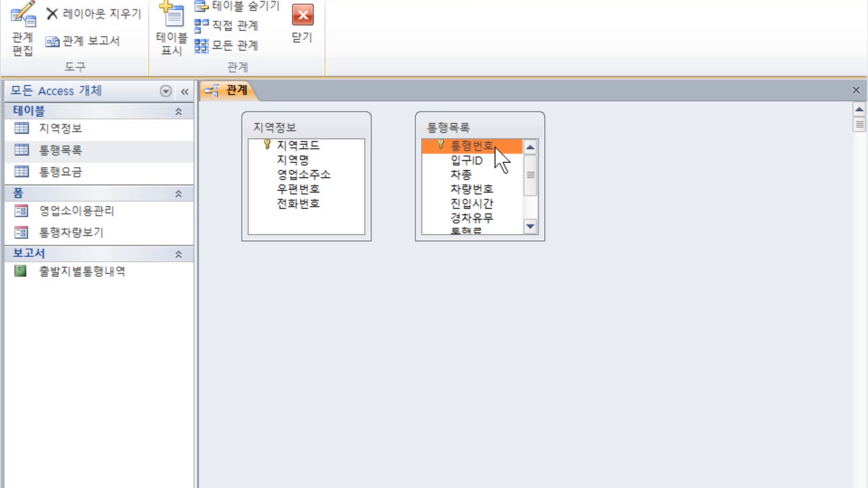
# Create a relationship from 지역코드 in 지역정보 to 입구ID in 통행목록, enforcing referential integrity and cascading updates to related fields
pyautogui.click(492, 162)
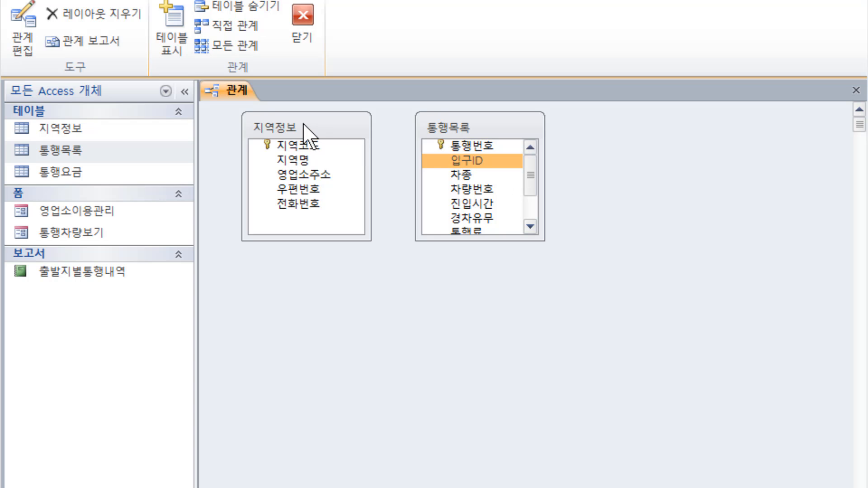
pyautogui.click(323, 146)
pyautogui.moveTo(323, 145); pyautogui.dragTo(485, 162)
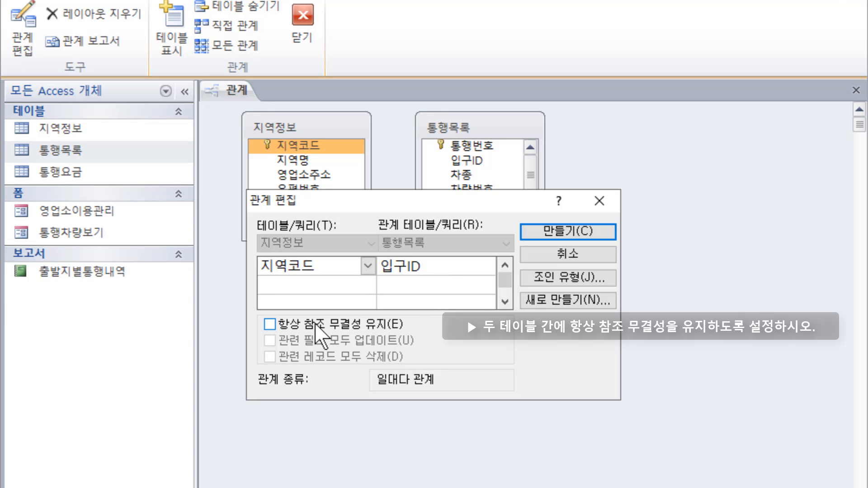
pyautogui.click(270, 324)
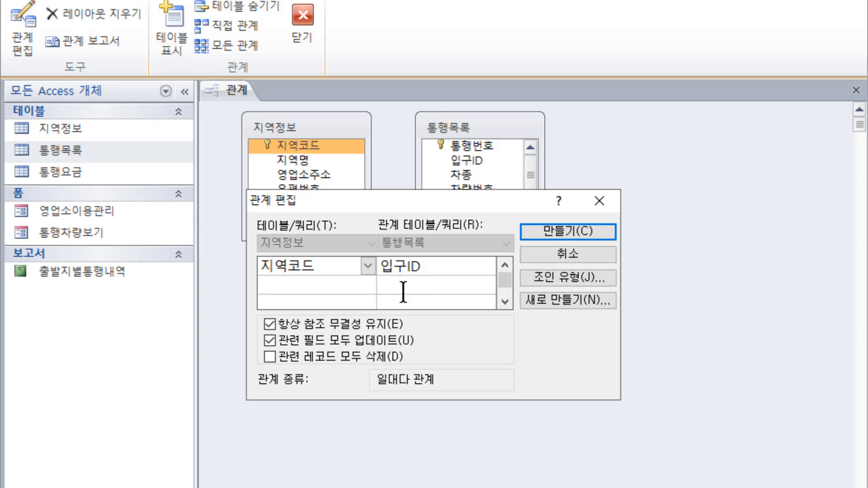
pyautogui.click(601, 231)
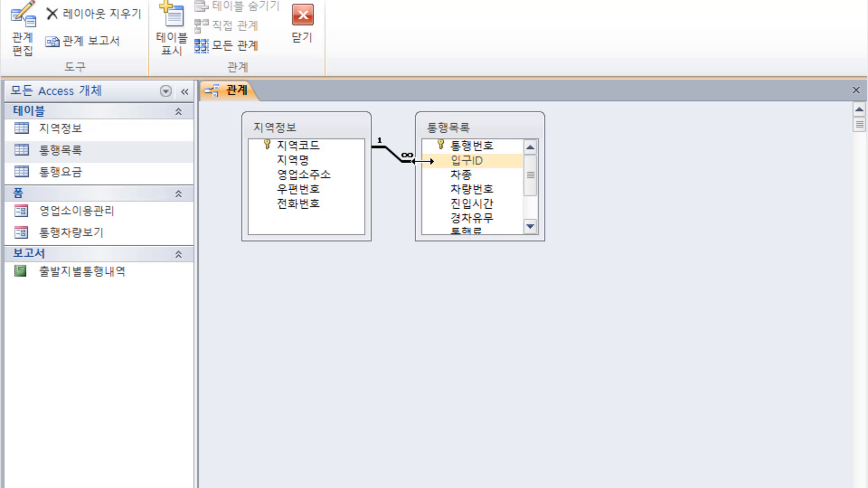
# Close the relationships layout of 지역정보 and 통행목록, saving its changes
pyautogui.click(321, 145)
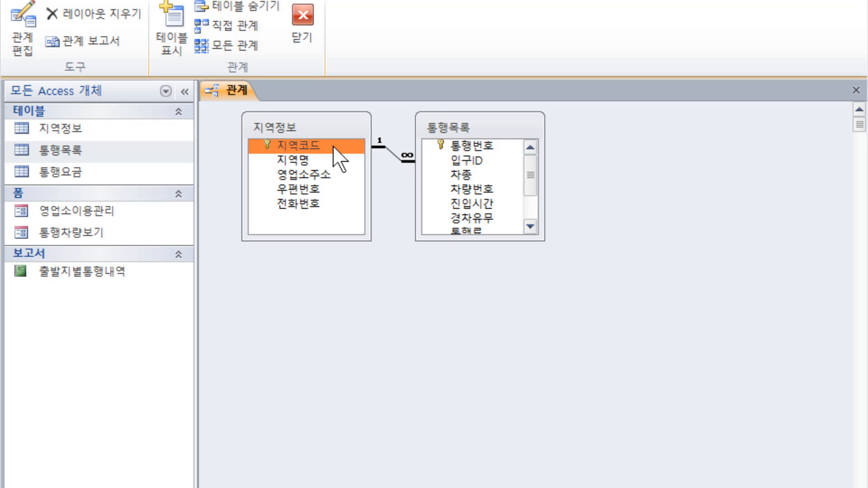
pyautogui.moveTo(333, 145); pyautogui.dragTo(474, 157)
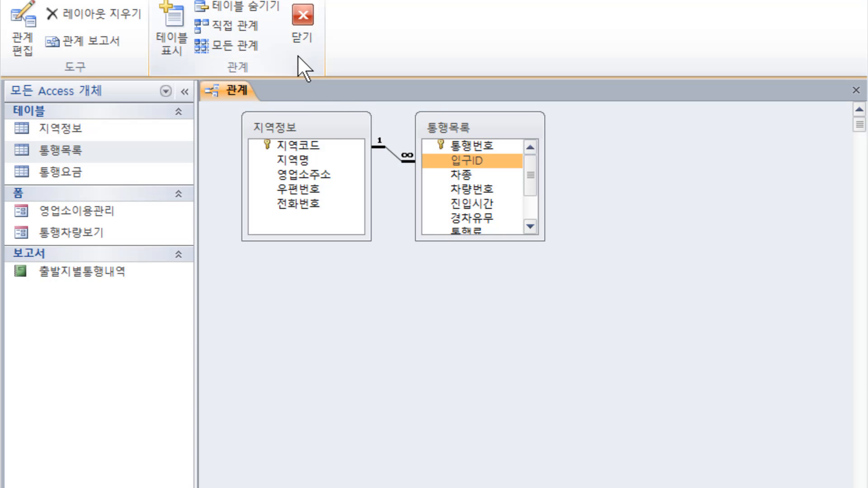
pyautogui.click(302, 24)
pyautogui.moveTo(735, 398); pyautogui.dragTo(354, 311)
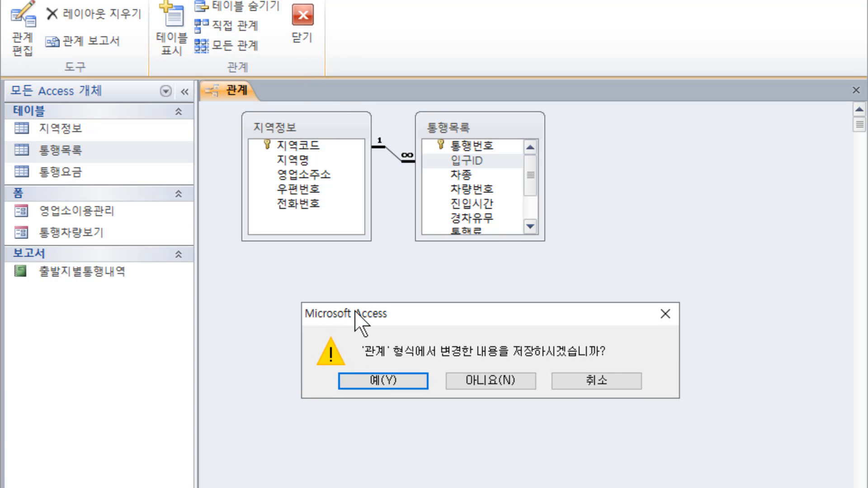
pyautogui.click(379, 381)
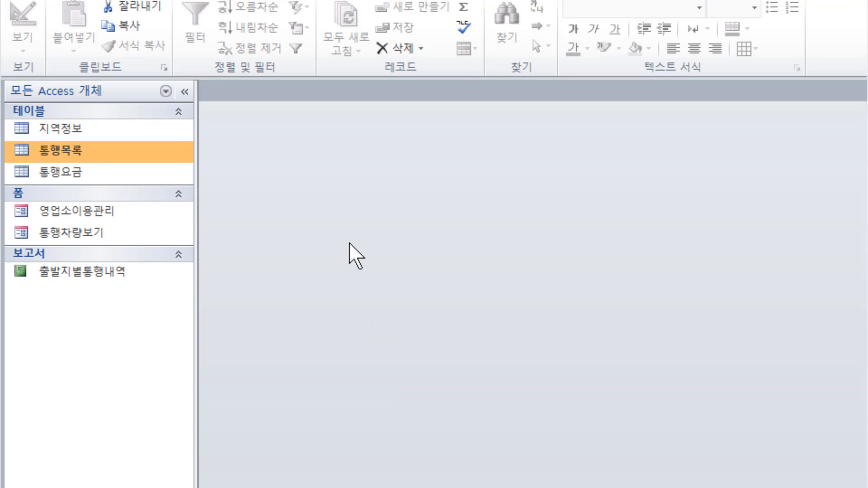
# Open the 지역정보 and 통행목록 tables and compare the 지역코드 values with the 입구ID values
pyautogui.doubleClick(116, 115)
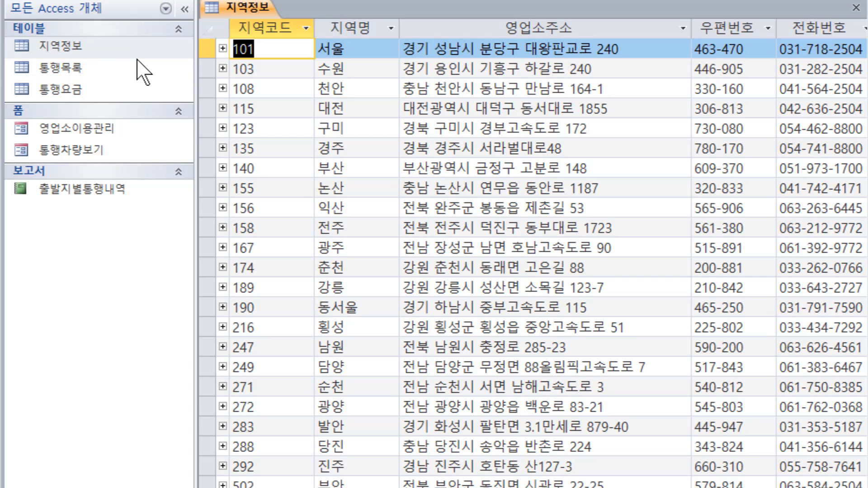
pyautogui.doubleClick(110, 66)
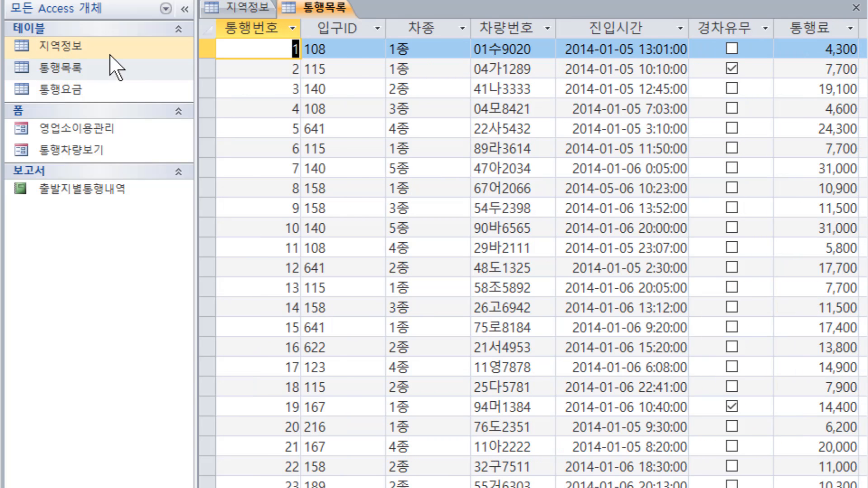
pyautogui.click(245, 6)
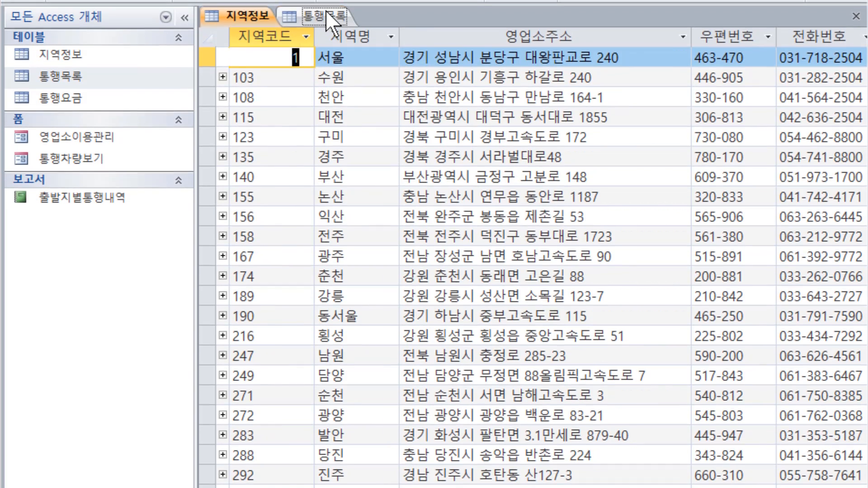
pyautogui.click(326, 13)
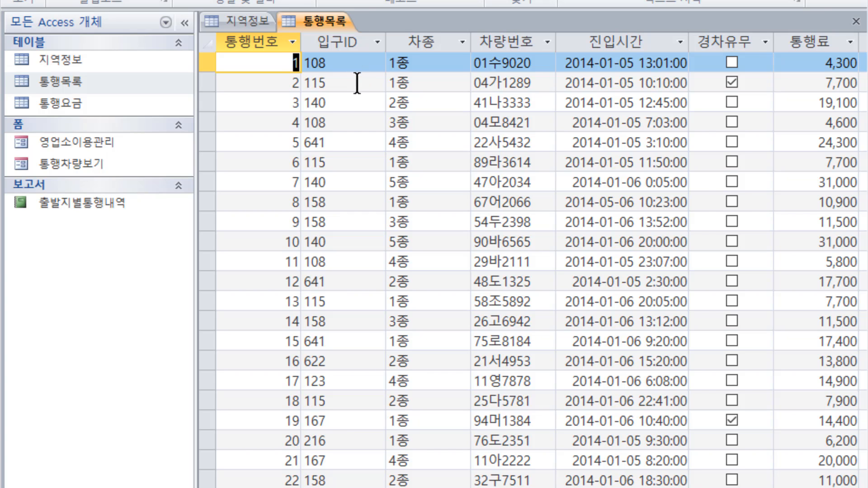
pyautogui.click(252, 18)
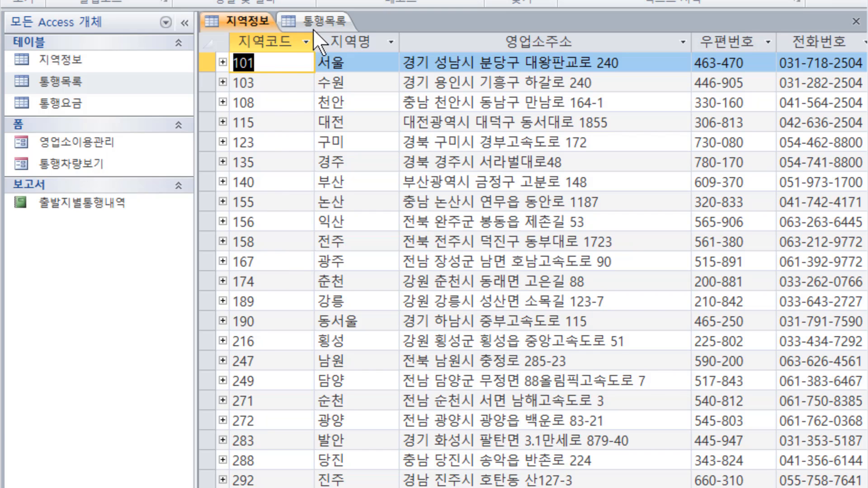
pyautogui.click(328, 23)
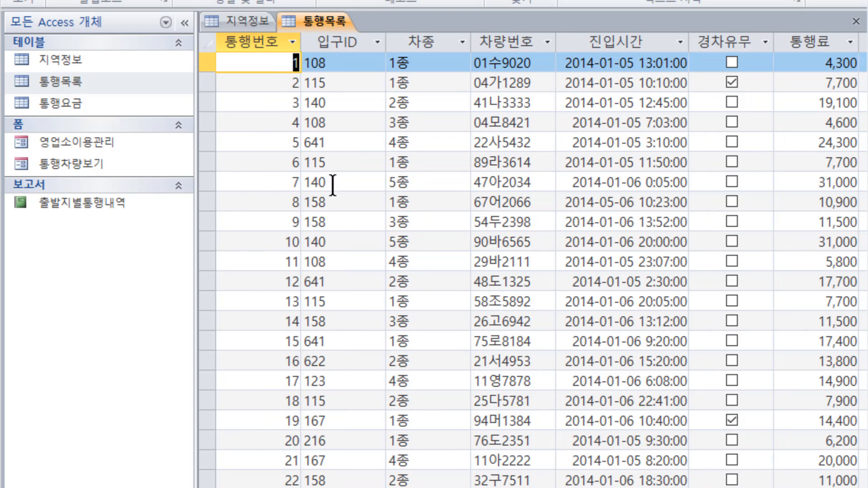
pyautogui.click(241, 21)
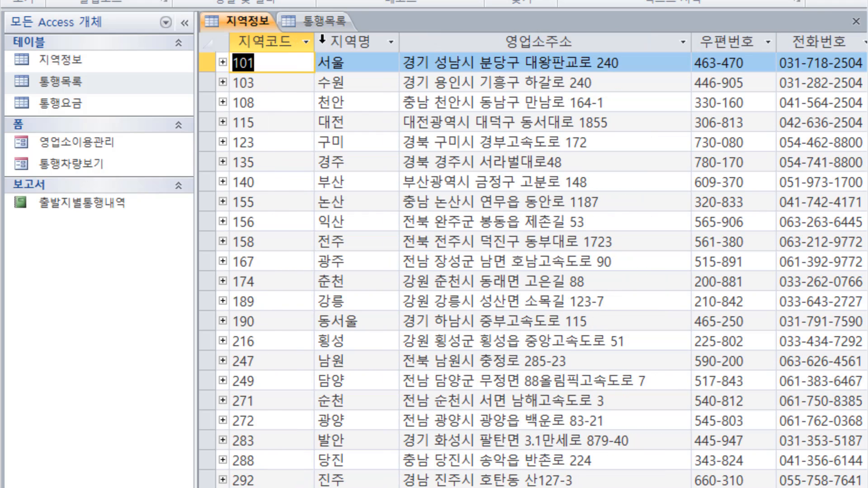
pyautogui.click(326, 20)
# Try to change the 입구ID of the first 통행목록 record to 107, testing referential integrity
pyautogui.click(355, 62)
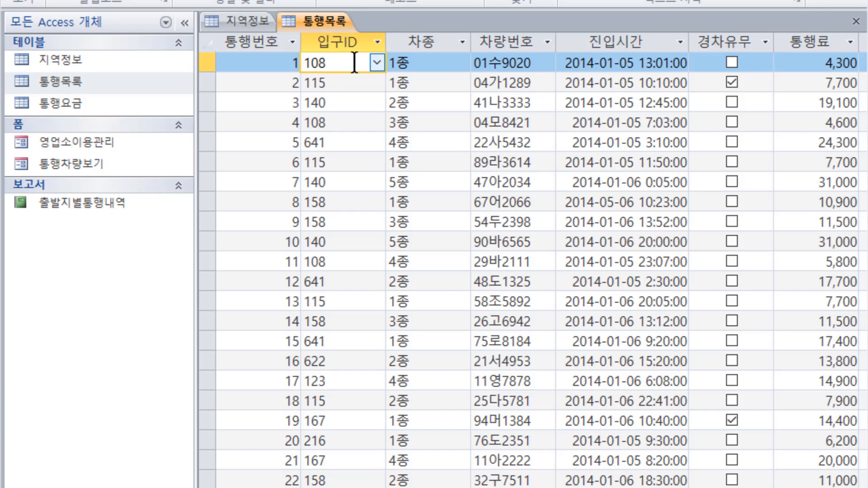
pyautogui.press('BackSpace')
pyautogui.write('7')
pyautogui.click(341, 84)
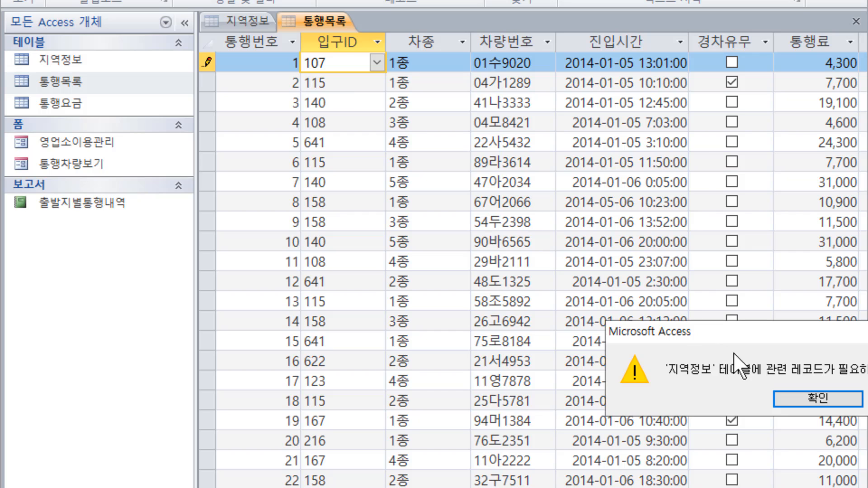
pyautogui.moveTo(765, 341); pyautogui.dragTo(403, 230)
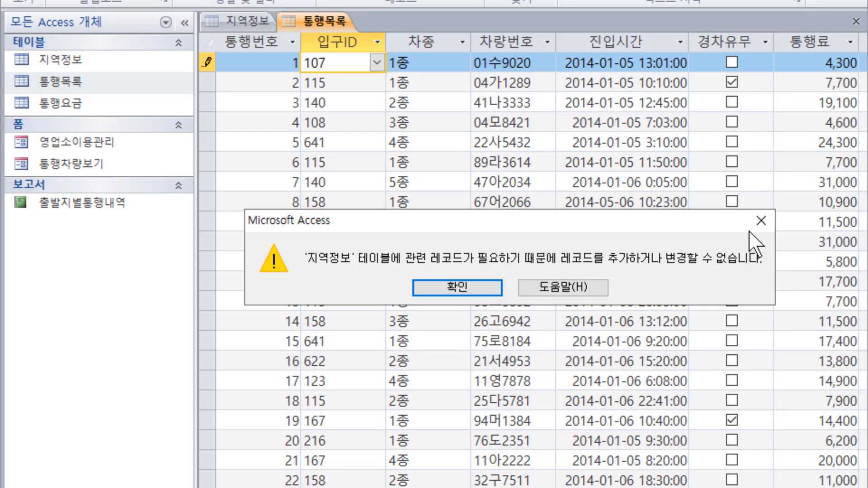
pyautogui.click(759, 222)
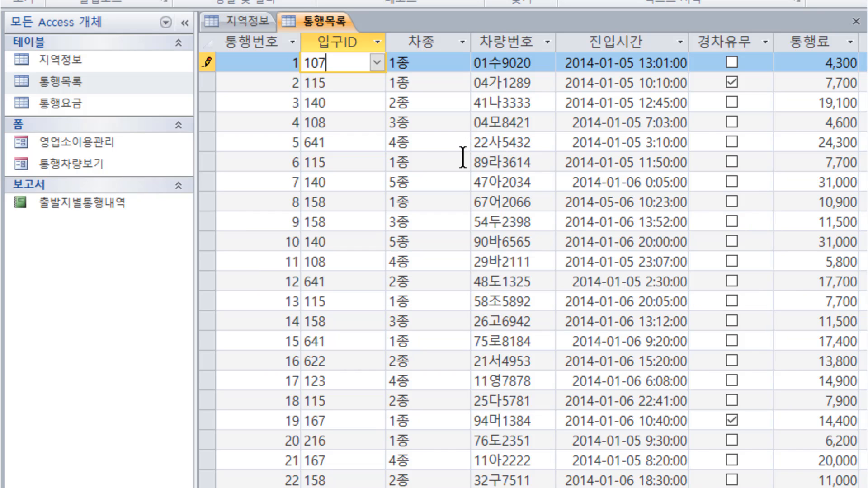
# Set the first 통행목록 record's 입구ID back to 108 and close both open tables
pyautogui.press('BackSpace')
pyautogui.write('8')
pyautogui.click(345, 82)
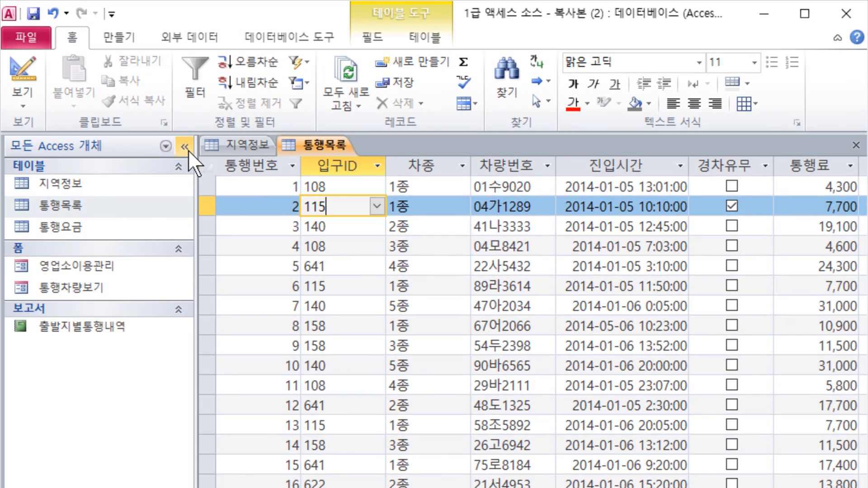
pyautogui.hotkey('ctrl', 'w')
pyautogui.hotkey('ctrl', 'w')
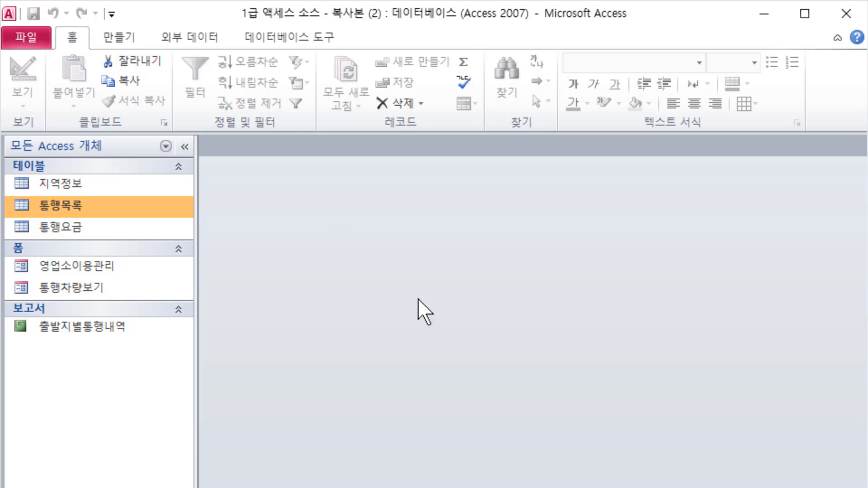